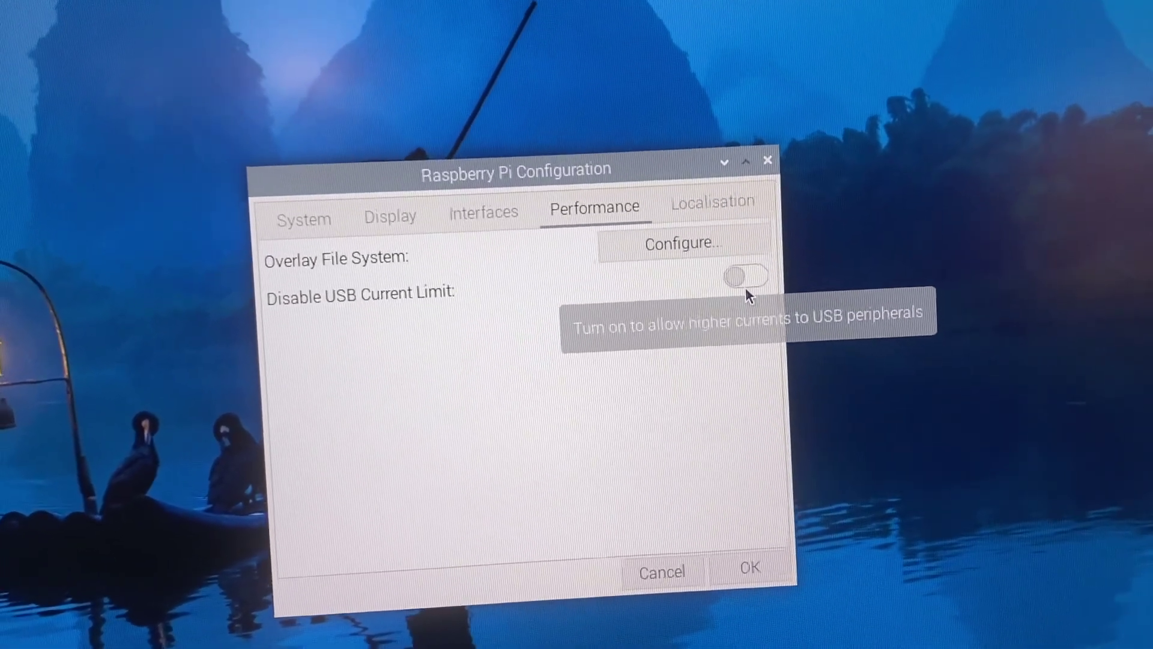
Disable the USB current limit and save, then paste the Storj identity install commands into the terminal
left_click(737, 276)
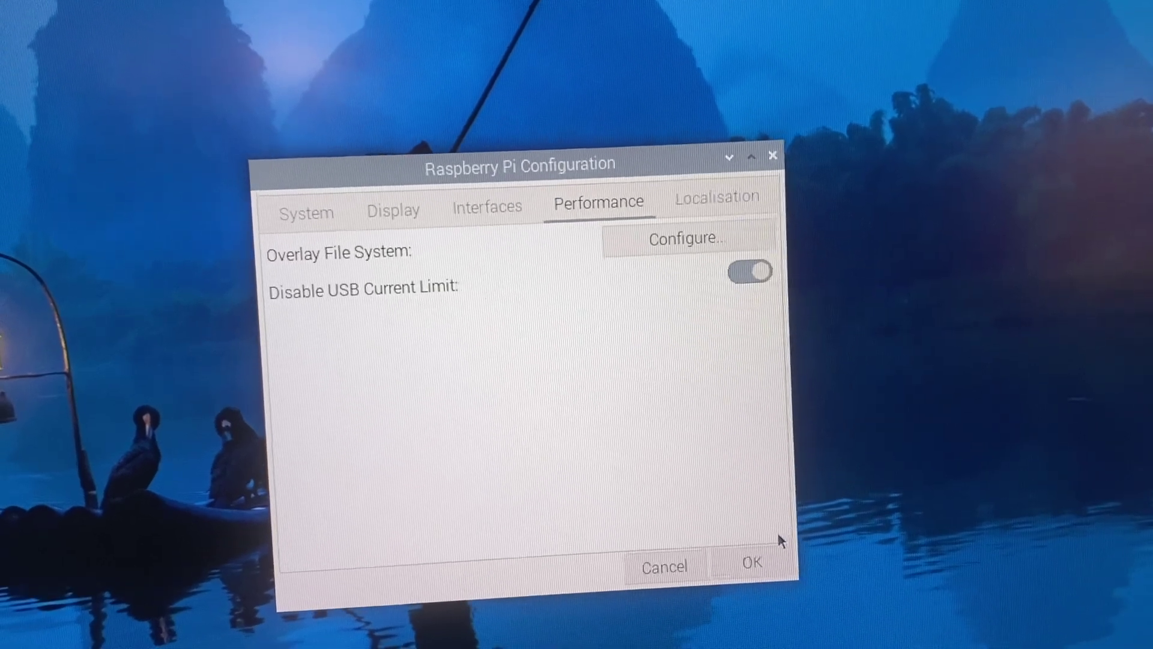
left_click(766, 563)
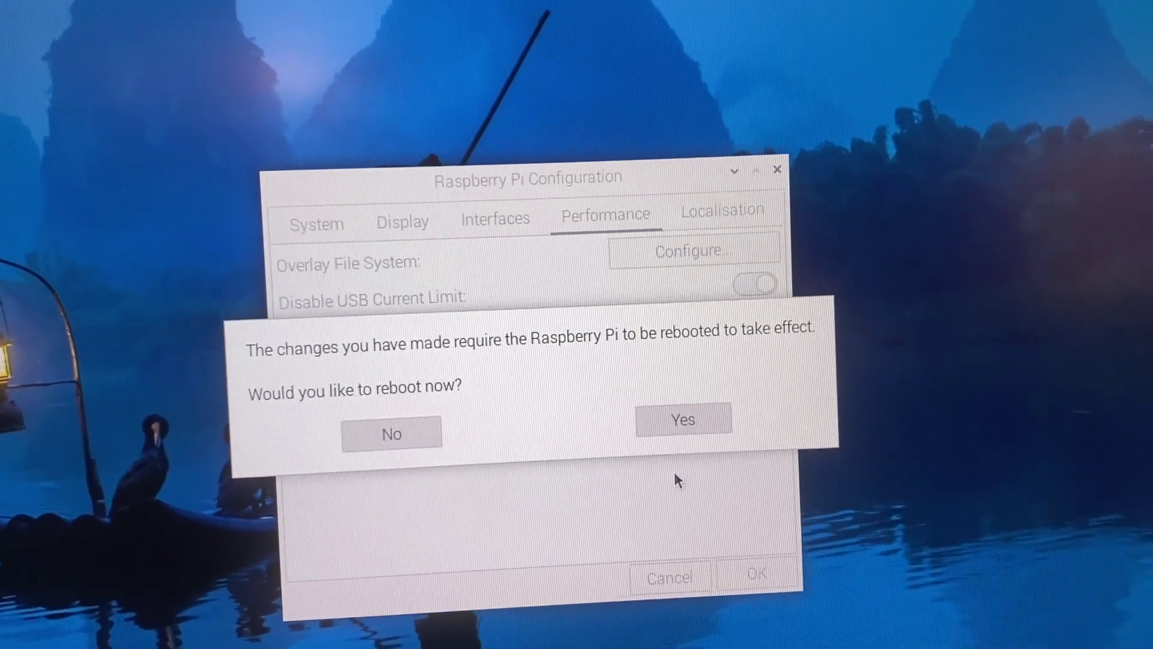
right_click(394, 168)
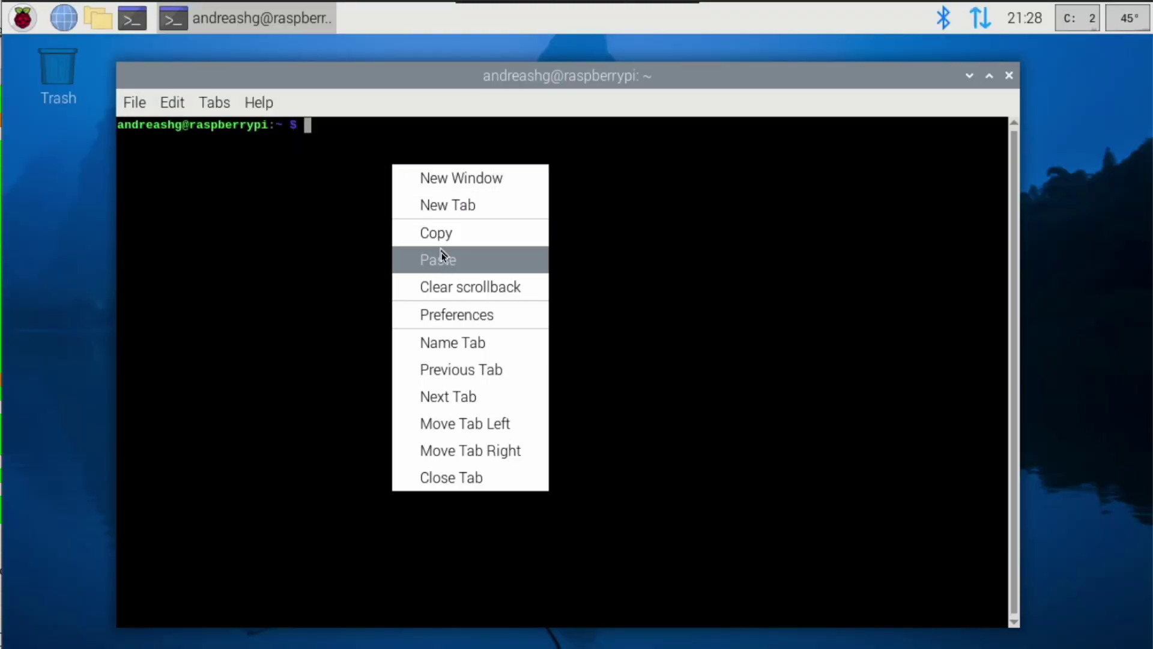
left_click(445, 258)
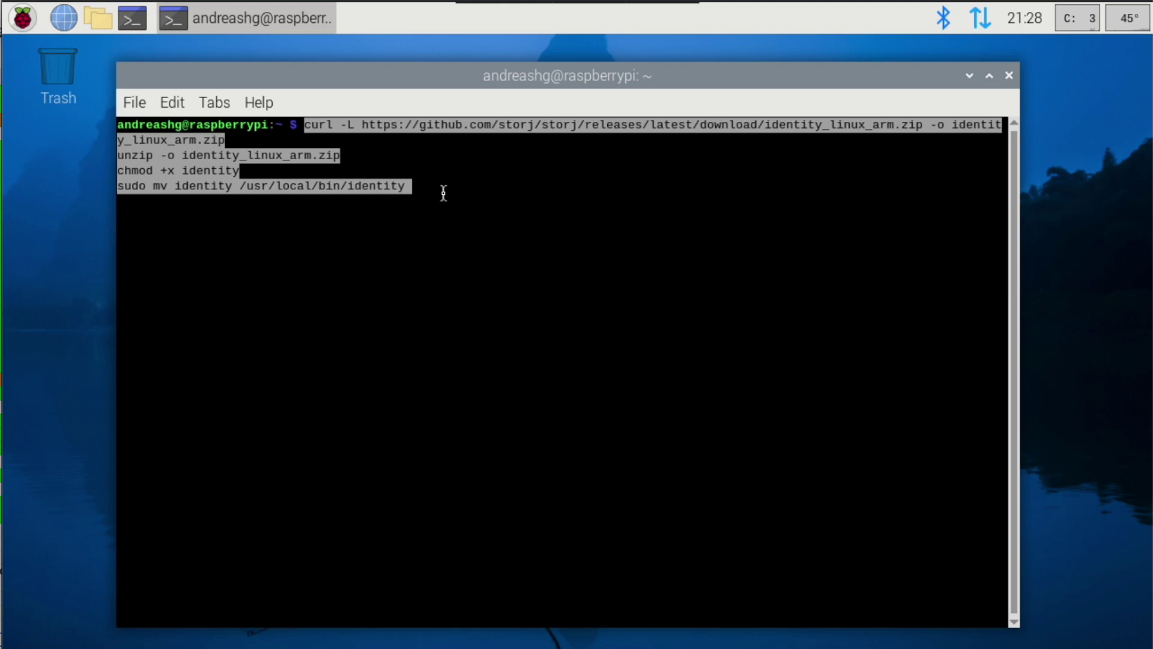
Run the identity download/install commands, then paste 'identity create storagenode' at the prompt
key("Return")
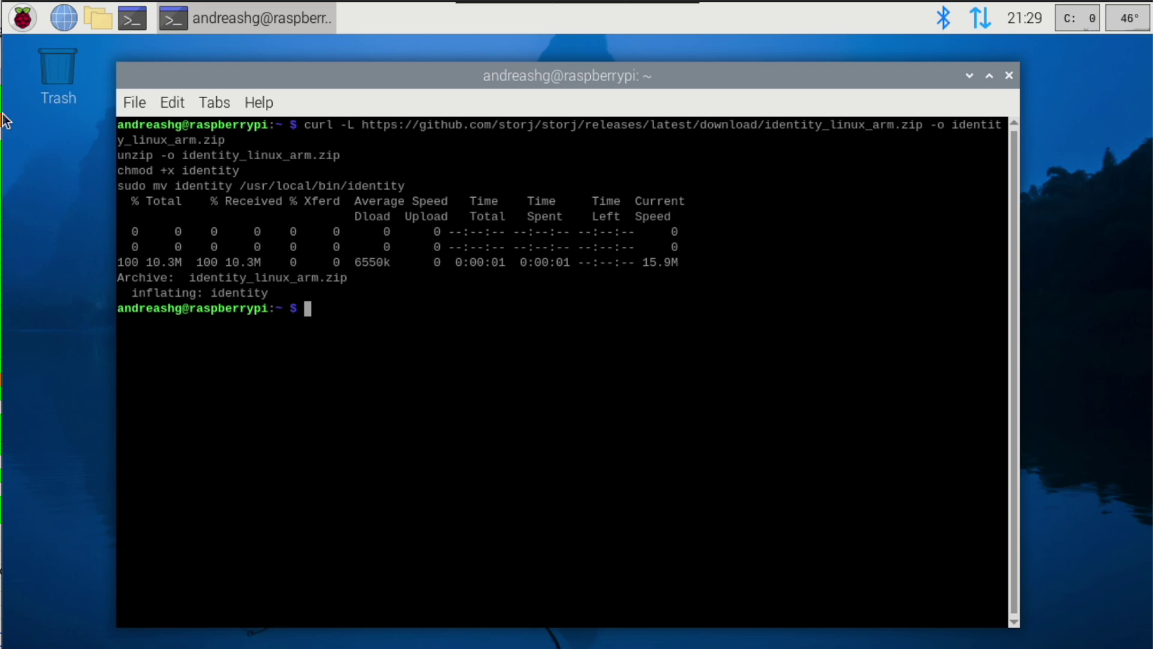
right_click(408, 331)
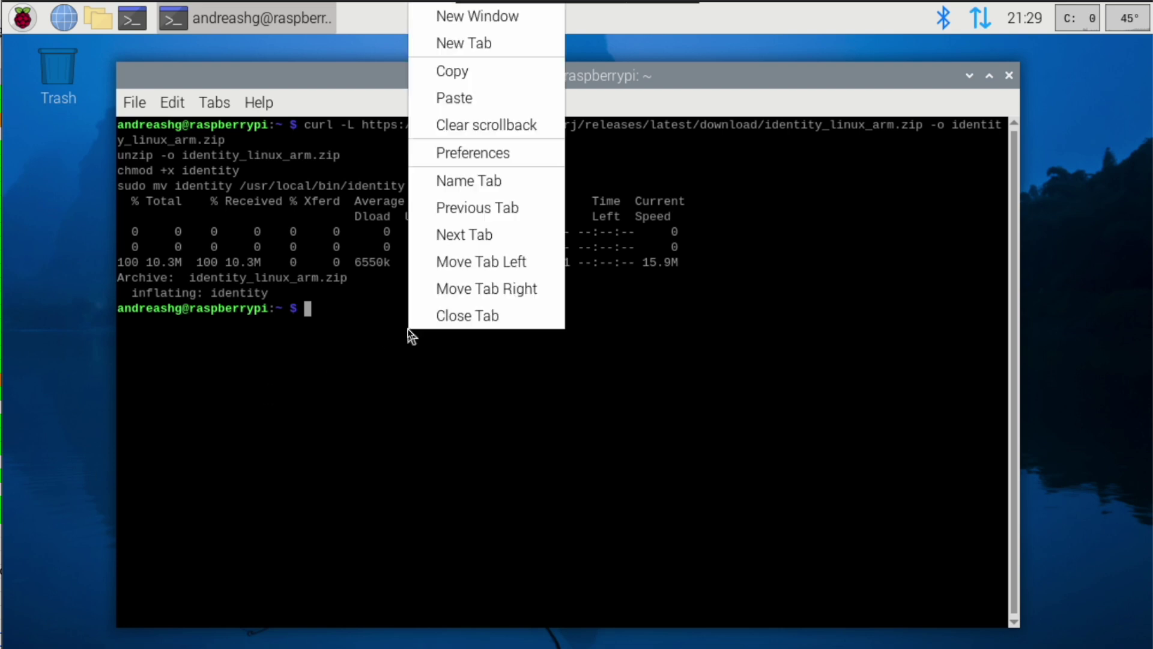
left_click(455, 99)
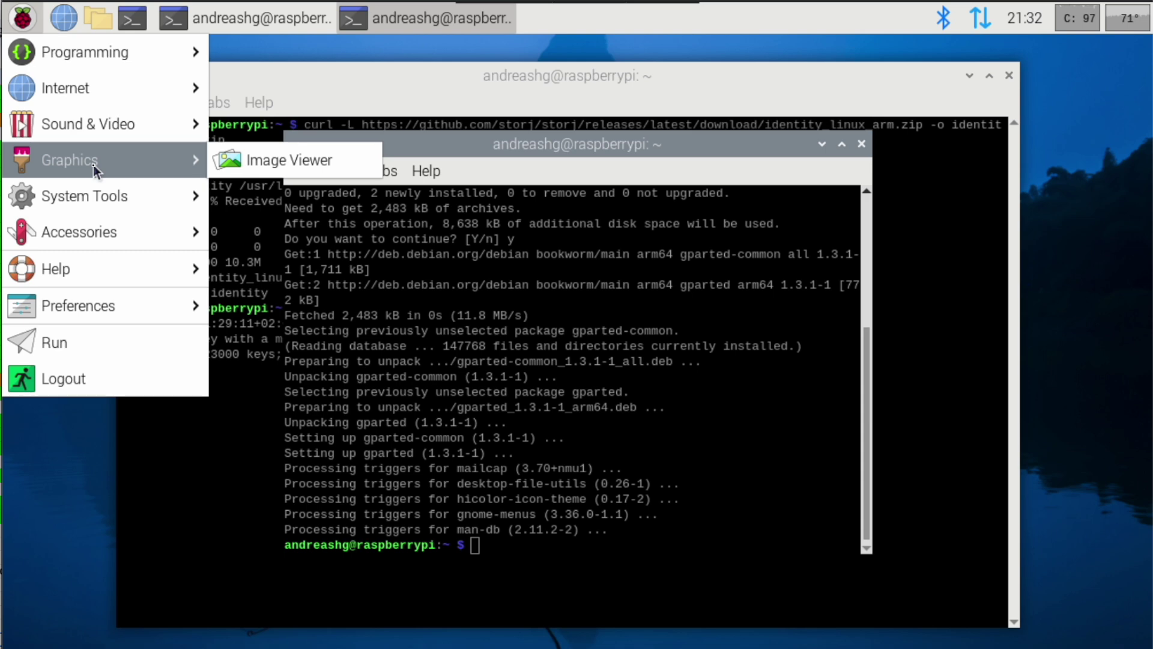
Launch GParted as root and switch to the unallocated 10.92 TiB /dev/sdb disk
mouse_move(99, 204)
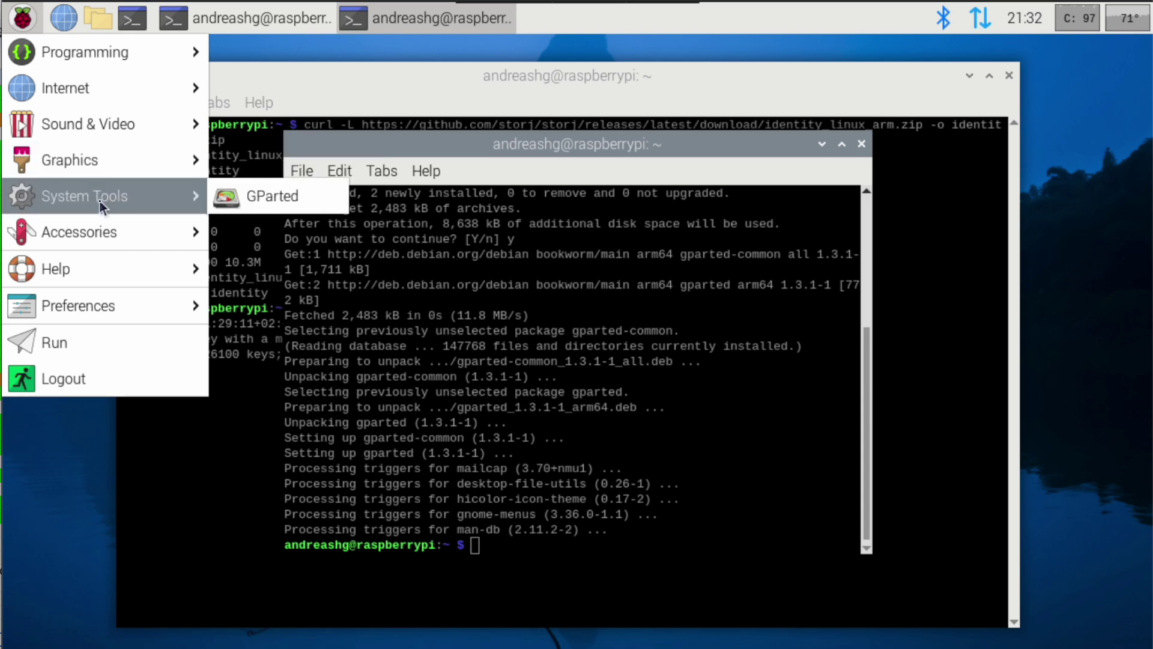
left_click(265, 196)
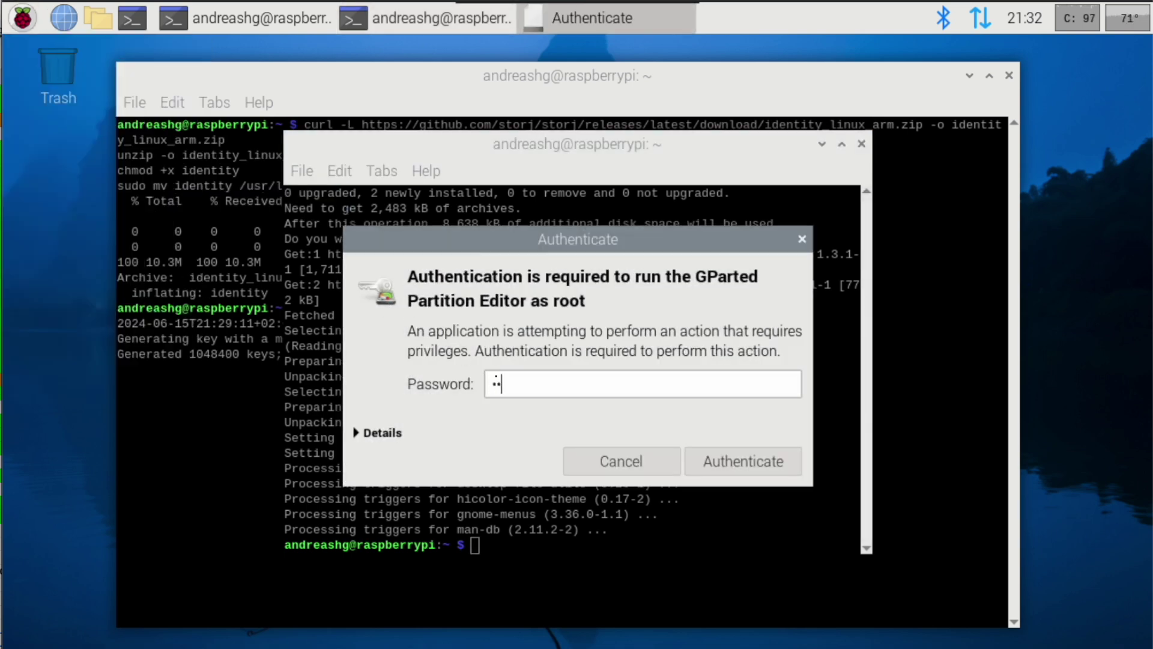
key("Return")
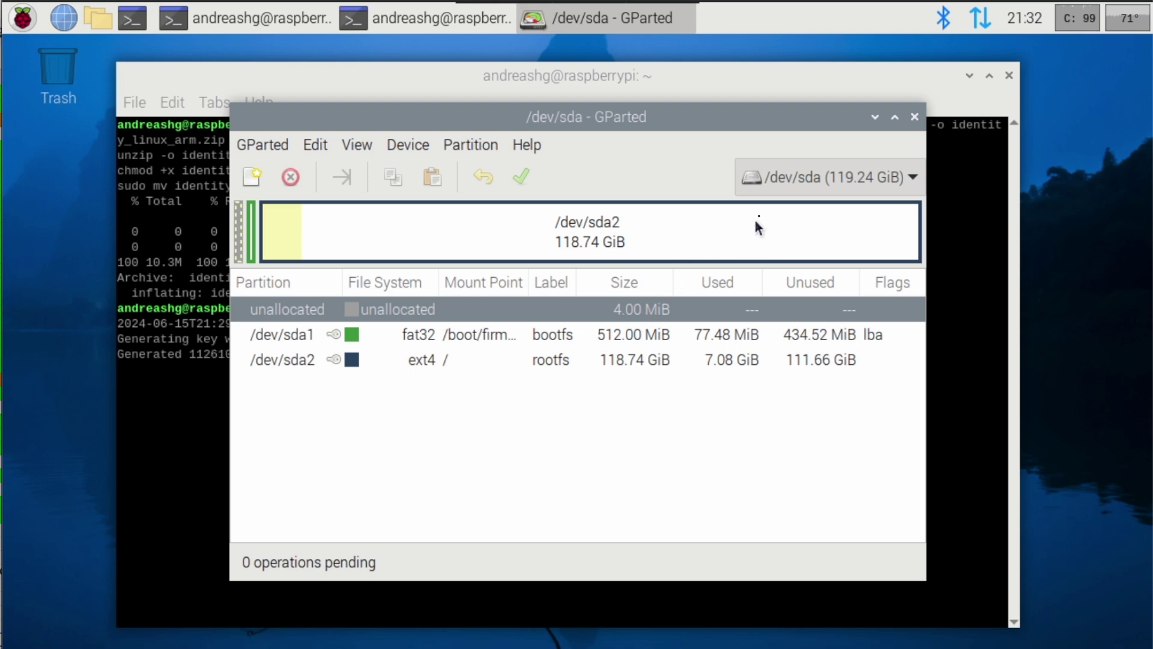
left_click(776, 180)
left_click(820, 206)
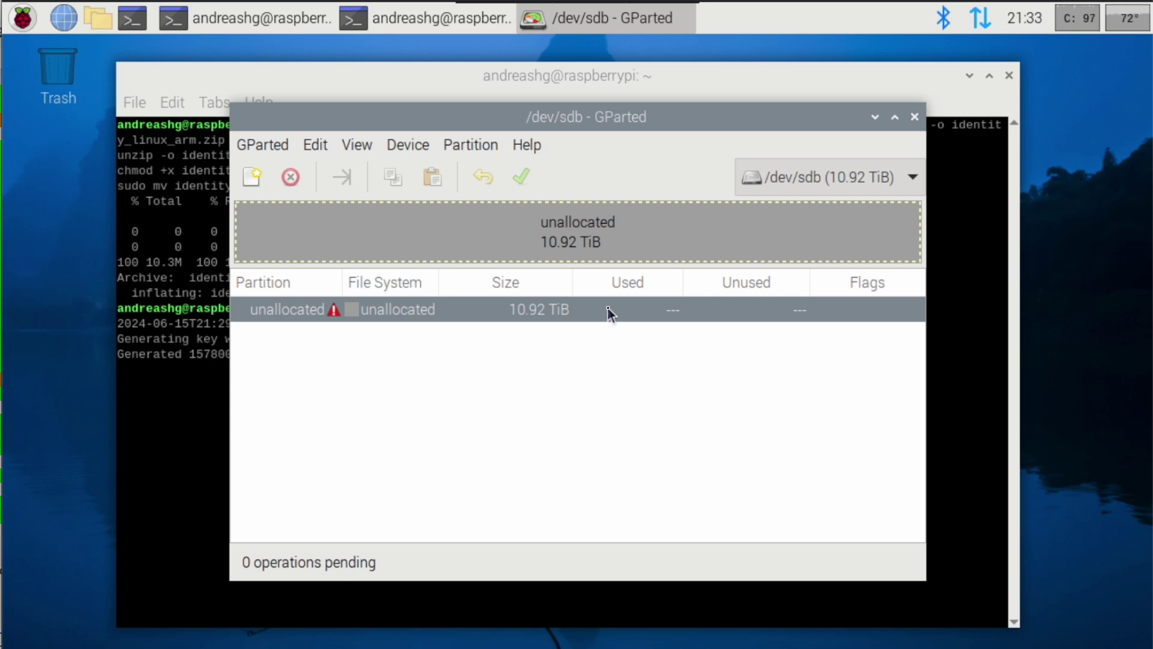
Create a gpt partition table on /dev/sdb after dismissing the missing-partition-table notice
right_click(608, 312)
left_click(635, 286)
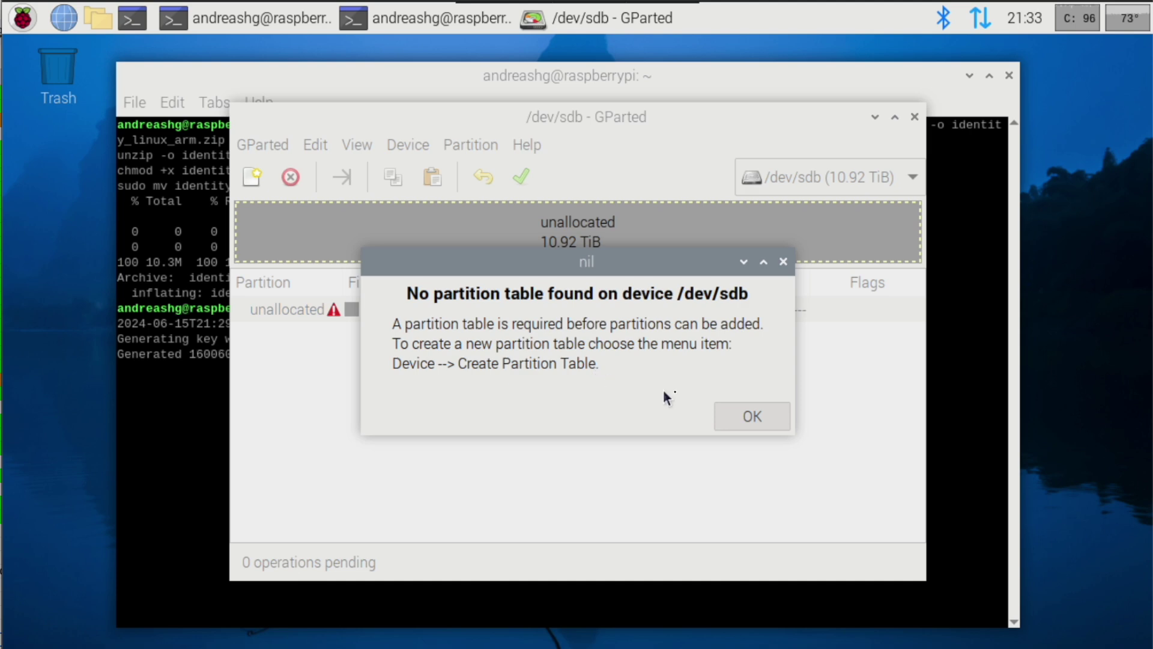
left_click(731, 414)
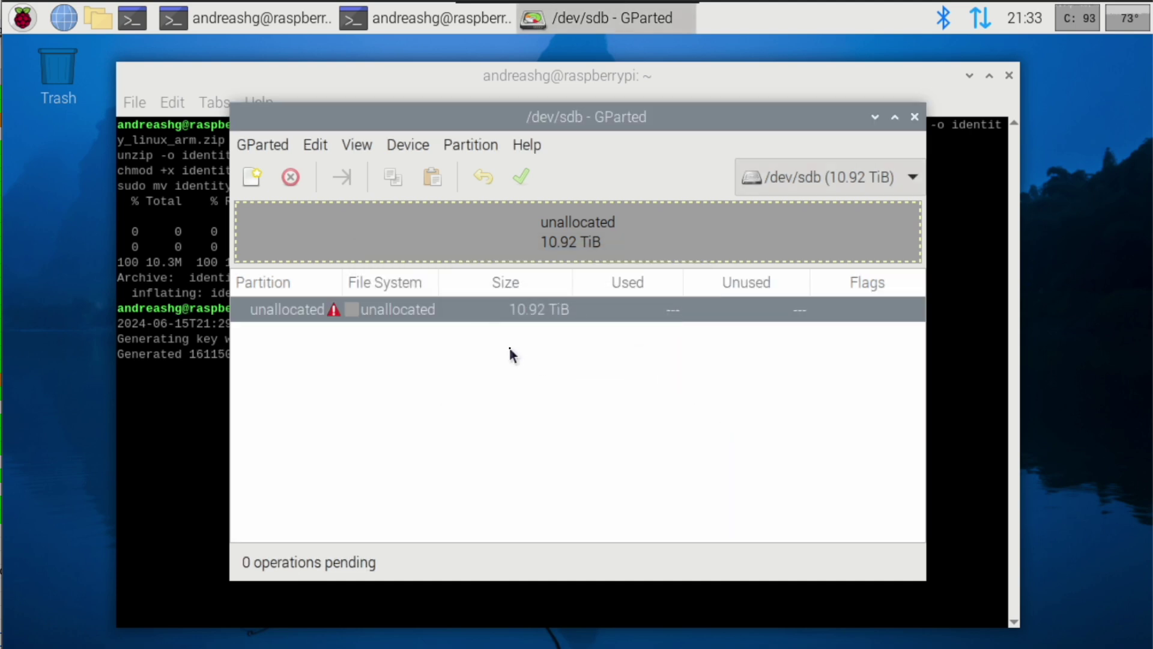
left_click(413, 150)
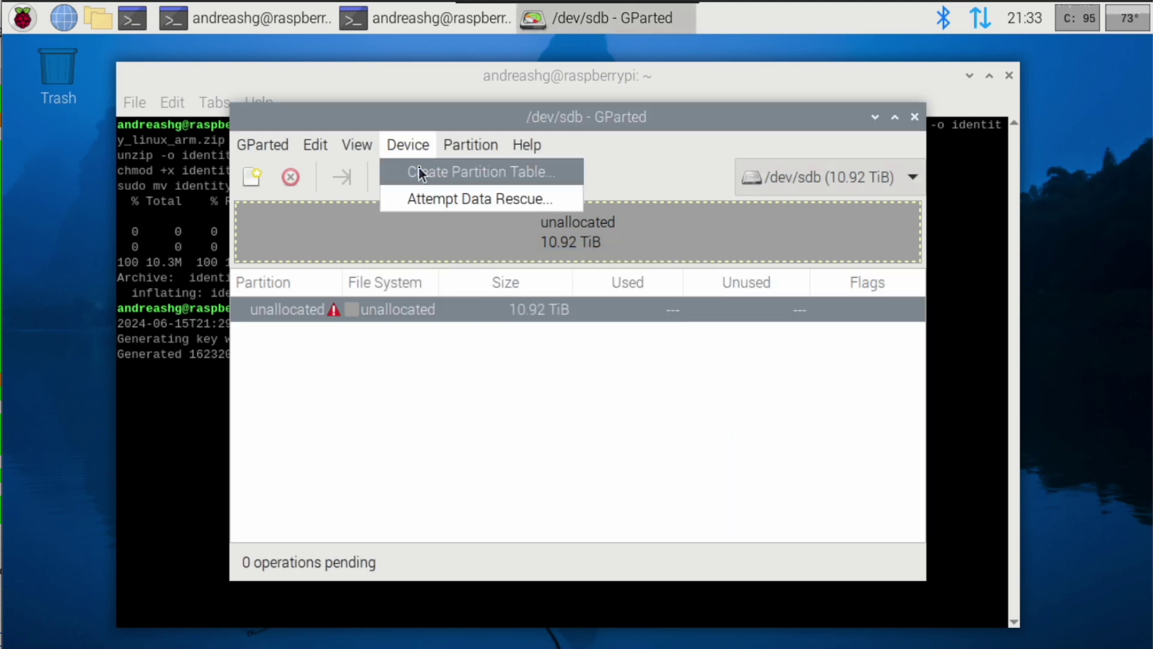
left_click(419, 168)
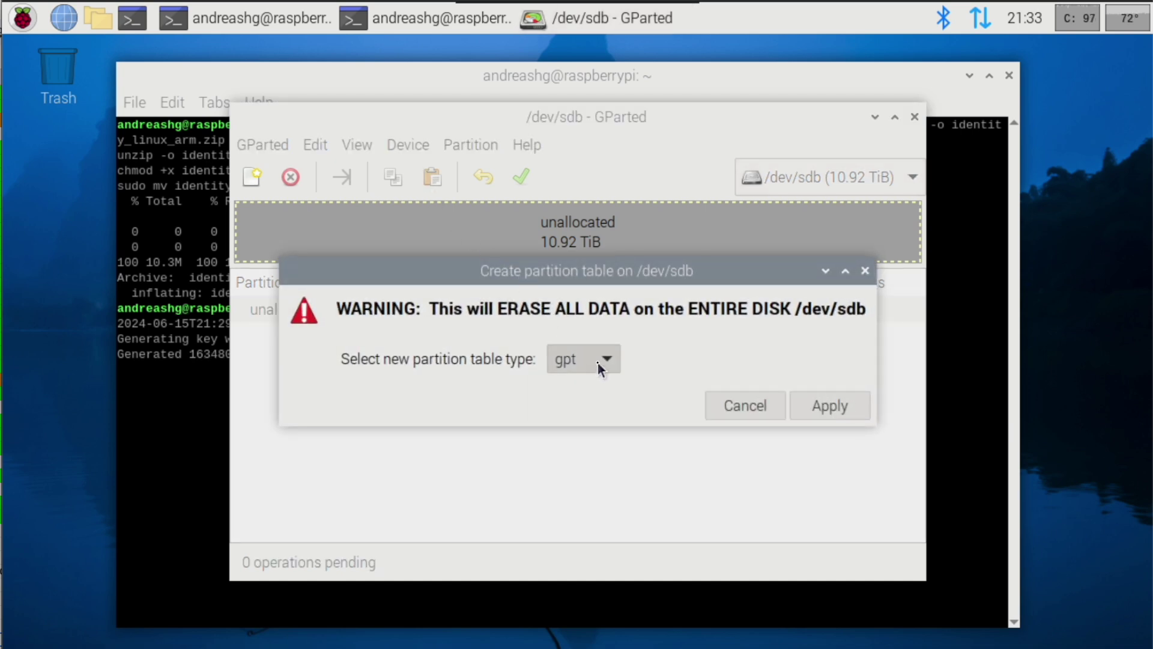
left_click(597, 363)
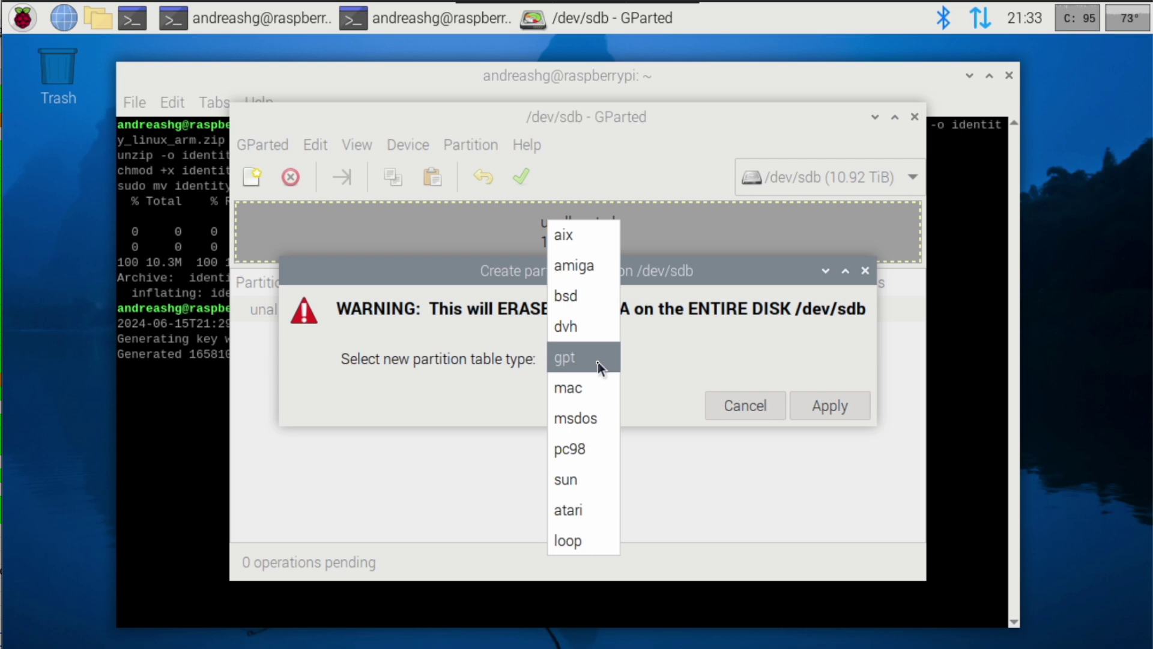
left_click(598, 364)
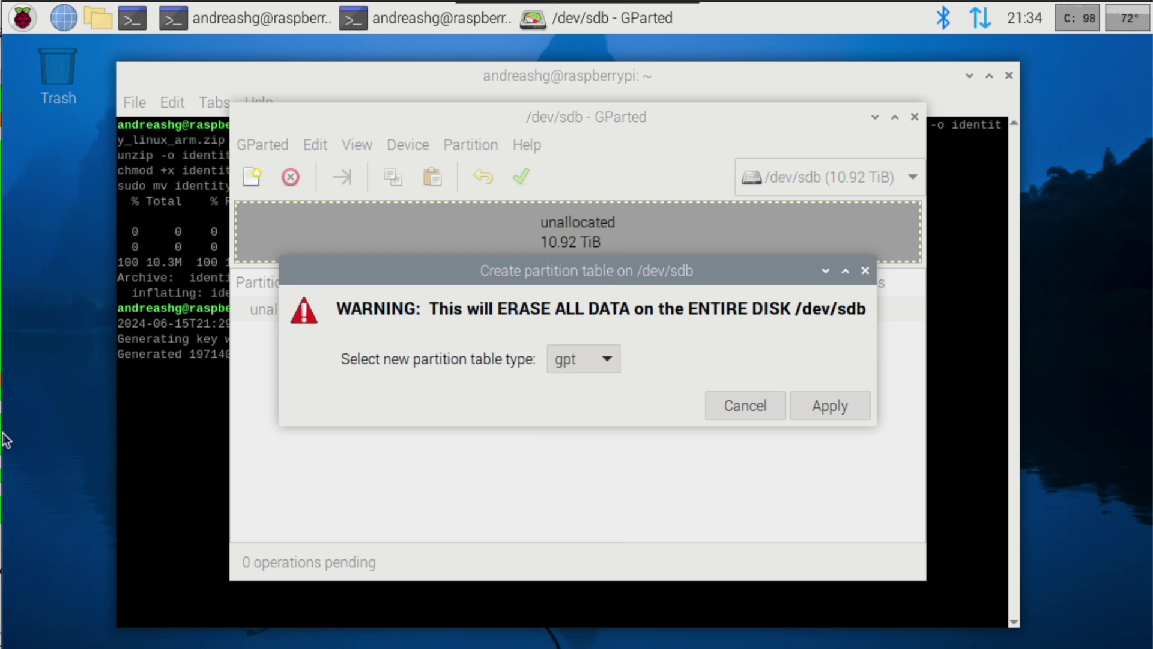
left_click(611, 365)
left_click(615, 368)
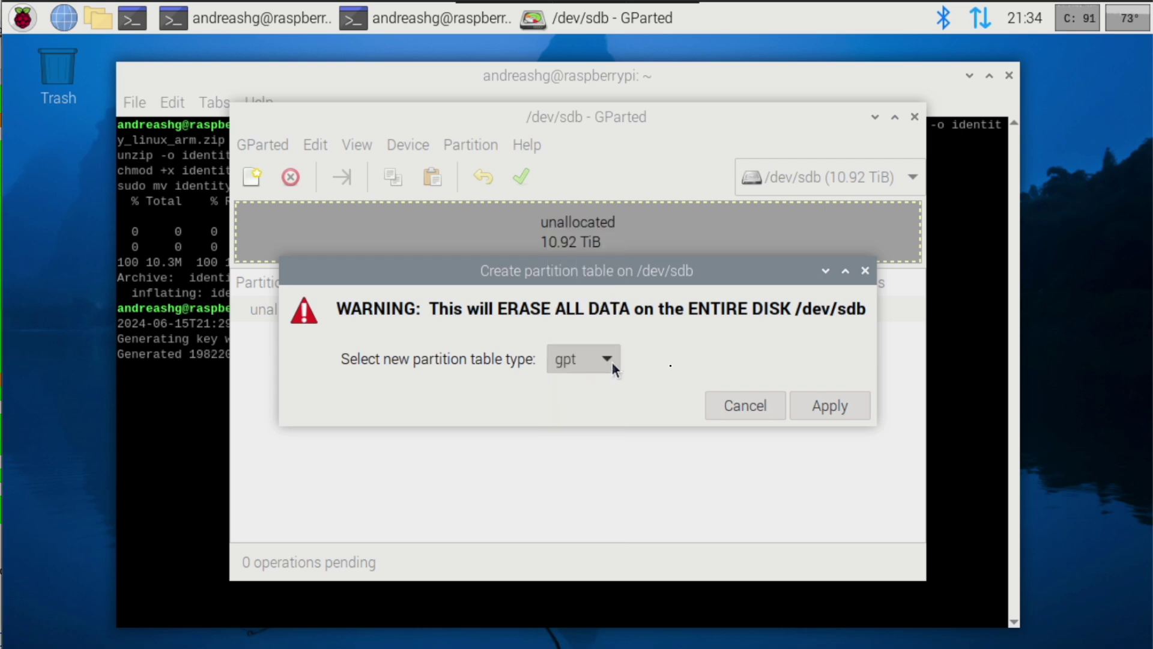
left_click(814, 403)
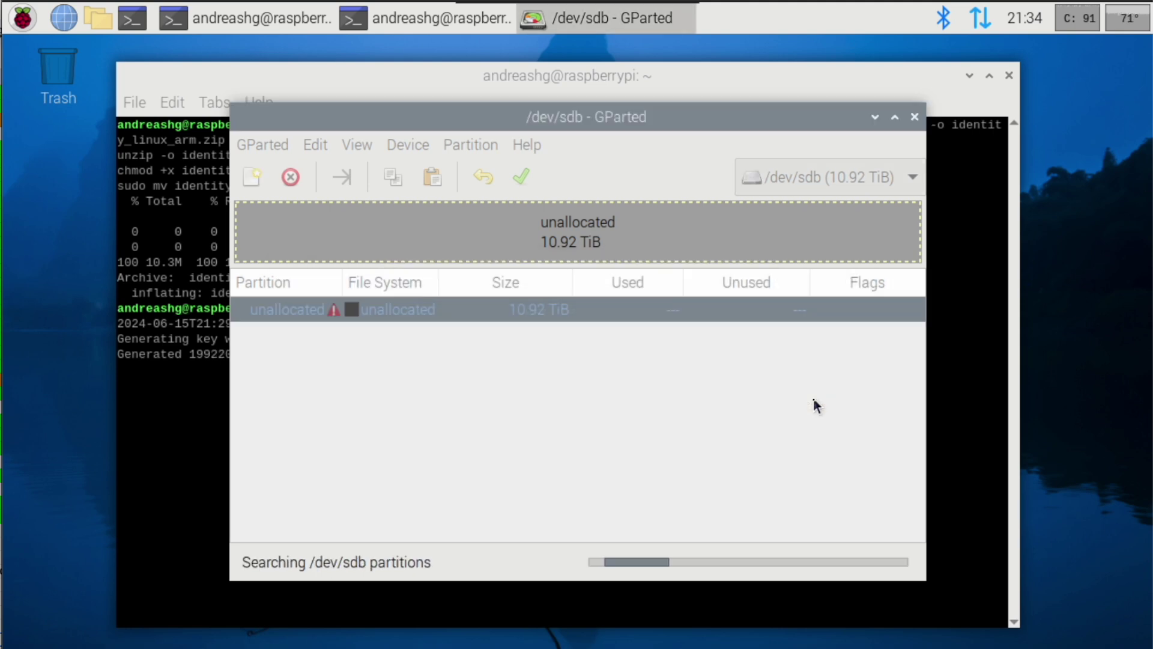
right_click(600, 317)
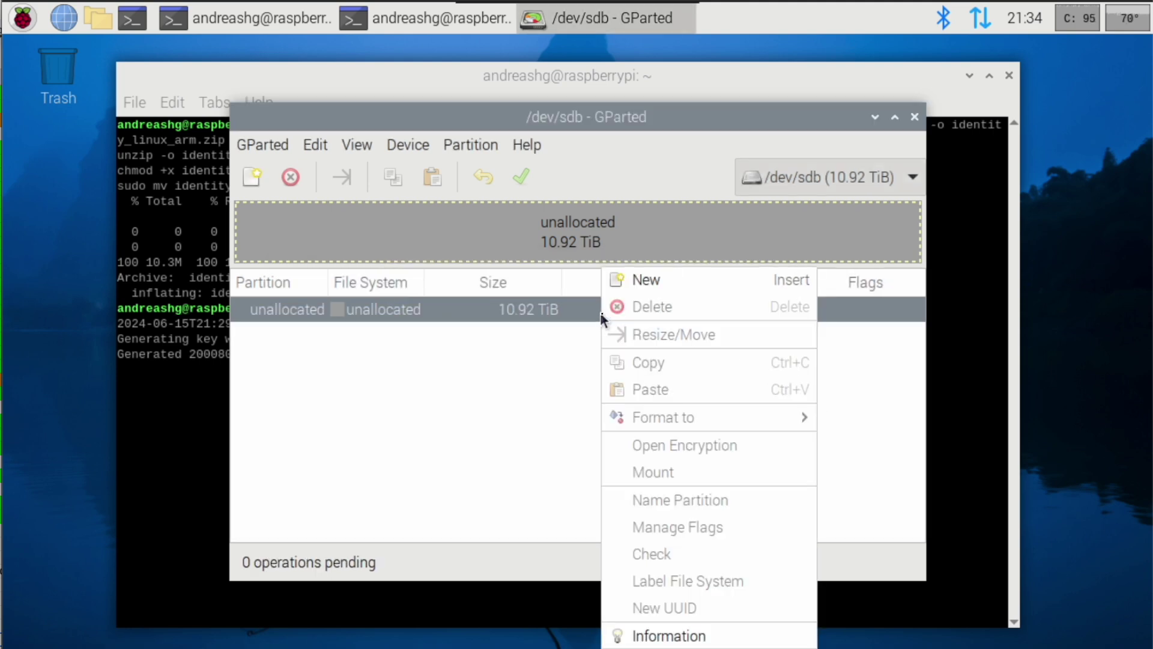
Queue a primary ext4 partition named 'Storj' spanning the whole unallocated space
left_click(629, 287)
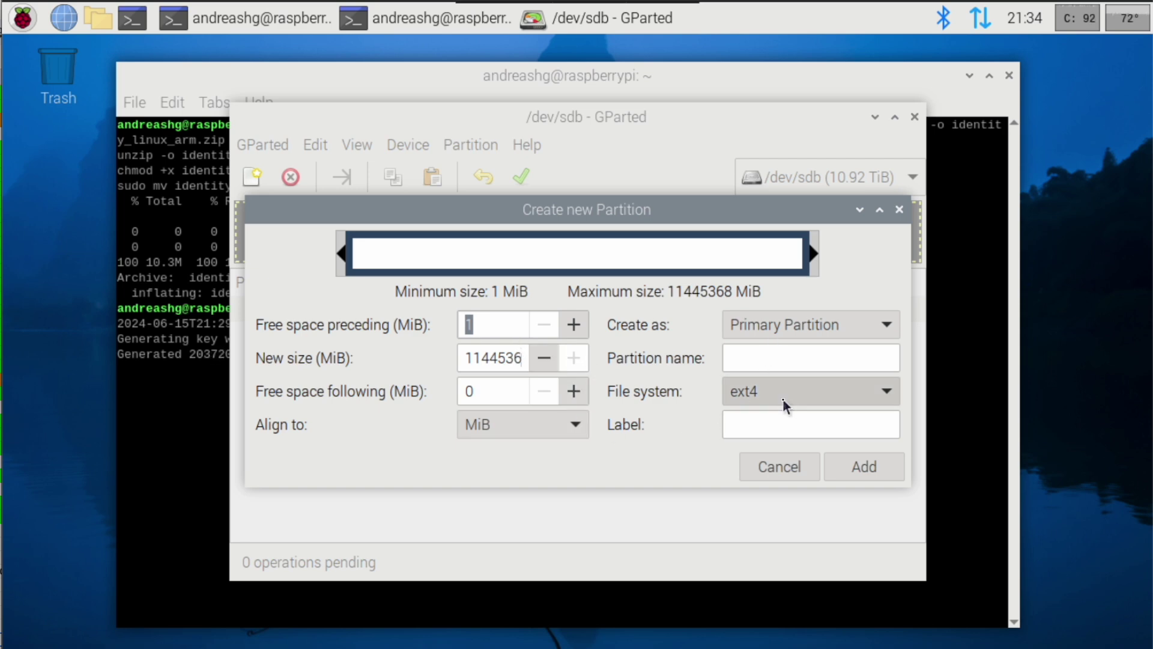
left_click(793, 325)
left_click(792, 325)
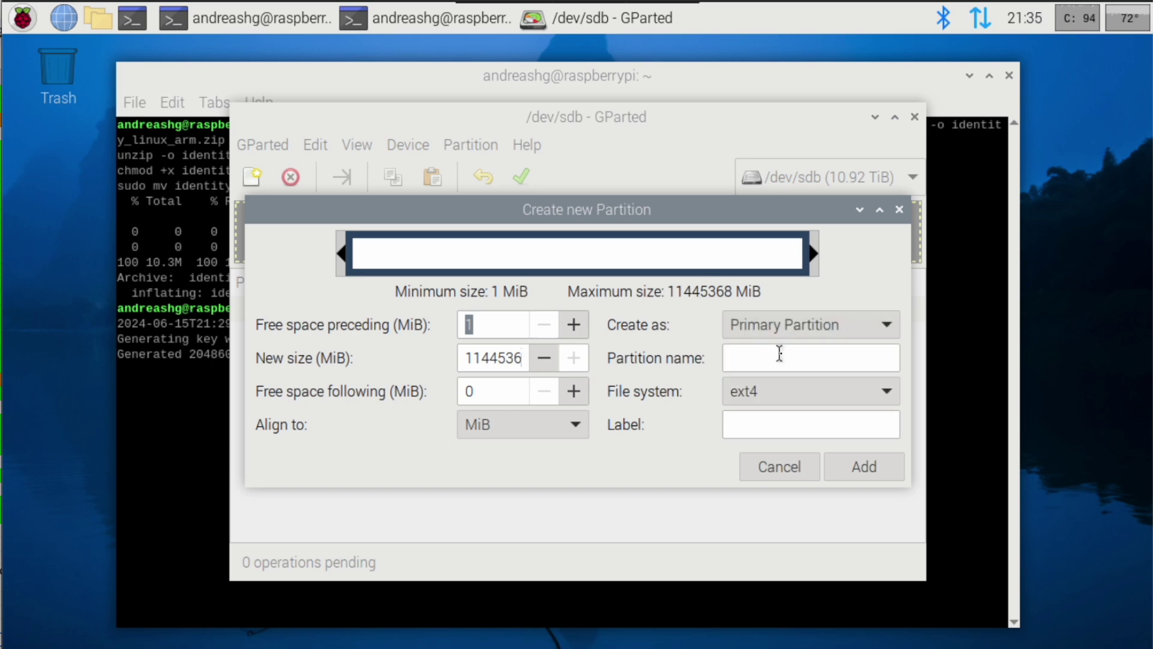
left_click(780, 354)
type("Storj")
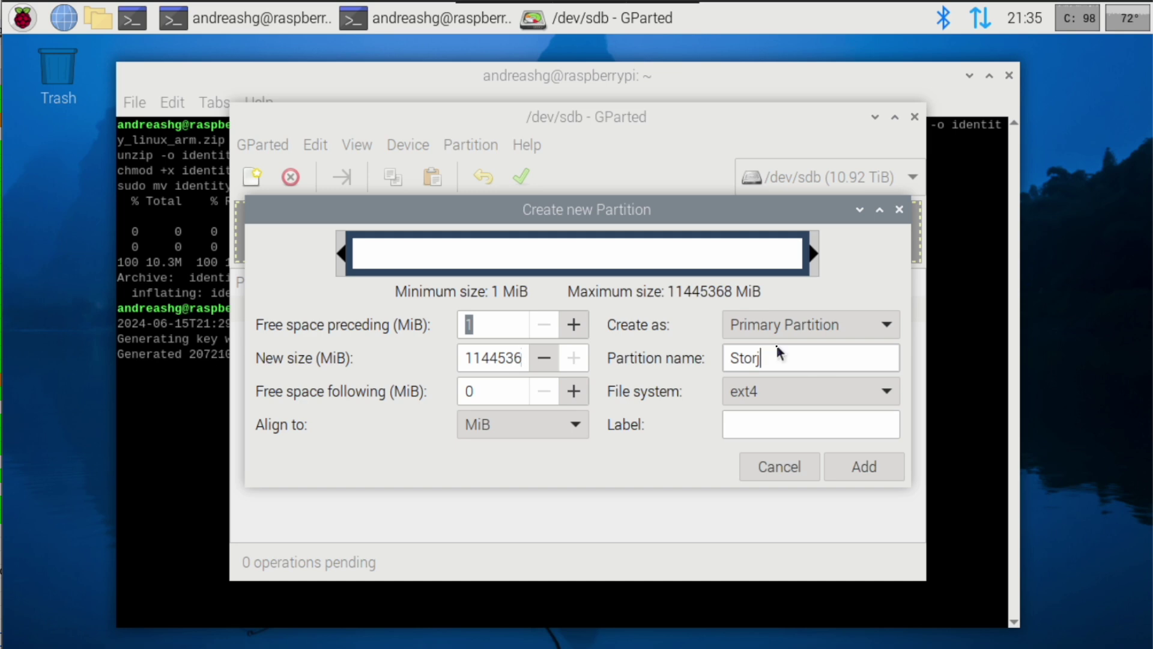
left_click(840, 461)
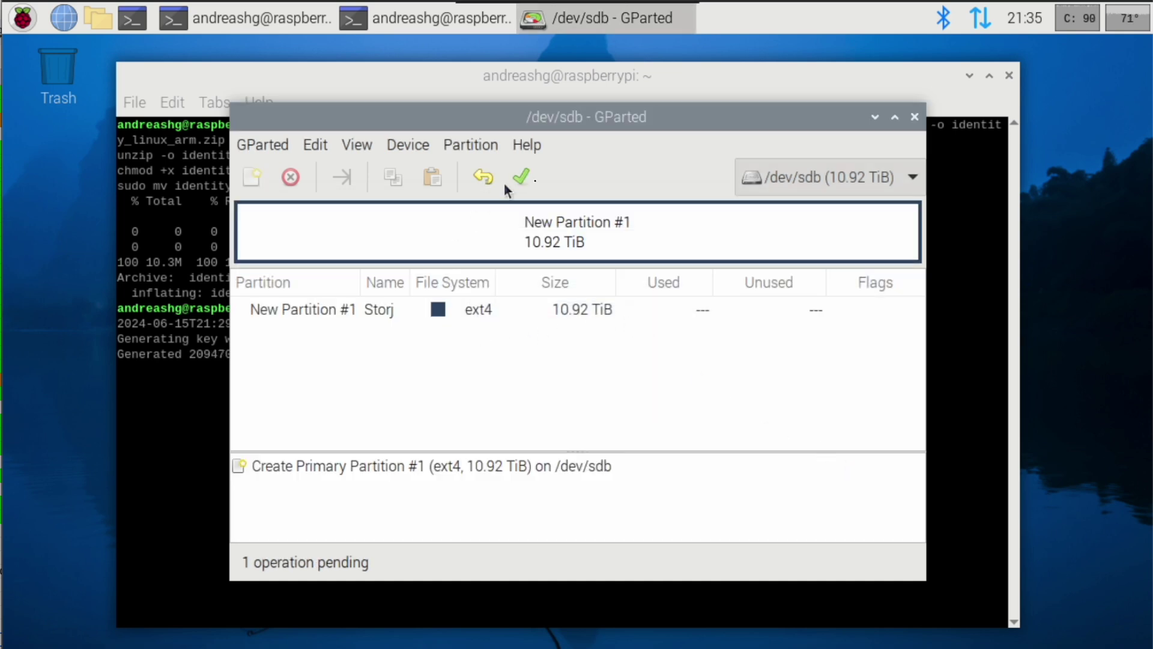
Apply the pending operations and check the new /dev/sdb1 partition
left_click(529, 175)
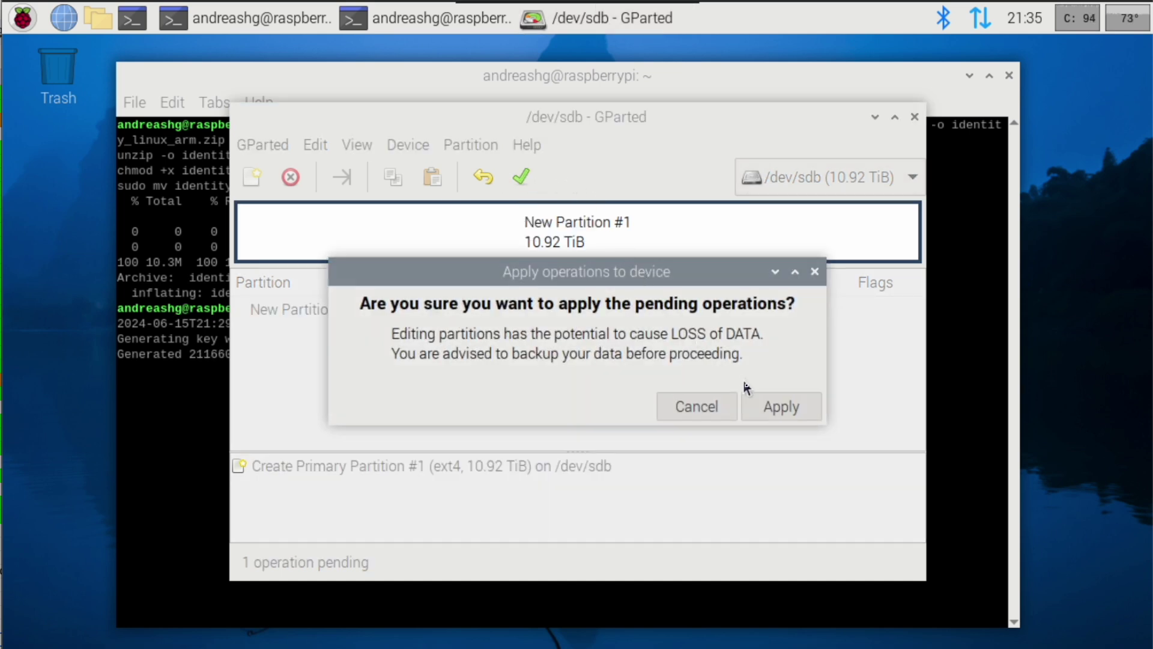
left_click(754, 402)
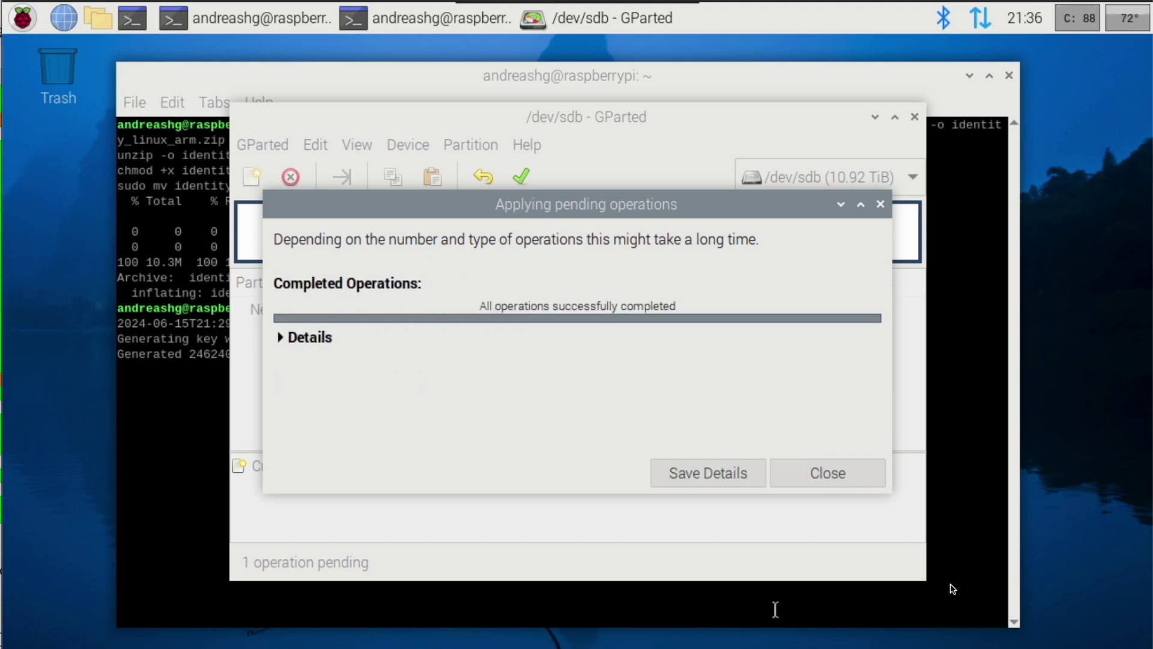
left_click(820, 472)
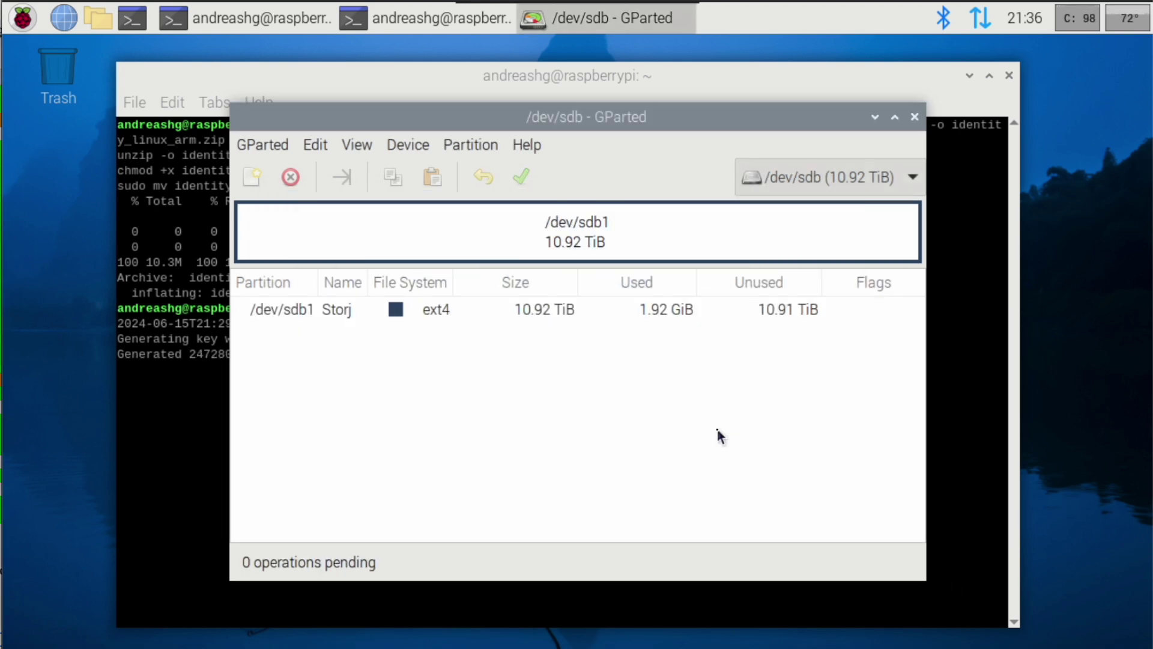
left_click(765, 308)
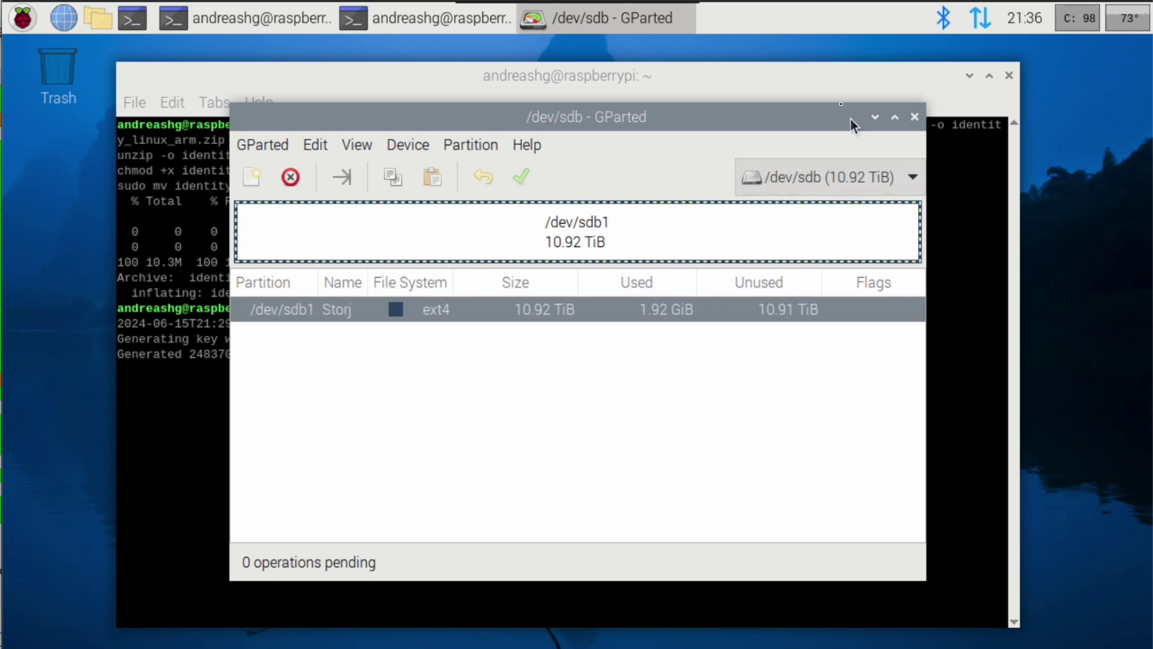
left_click(834, 83)
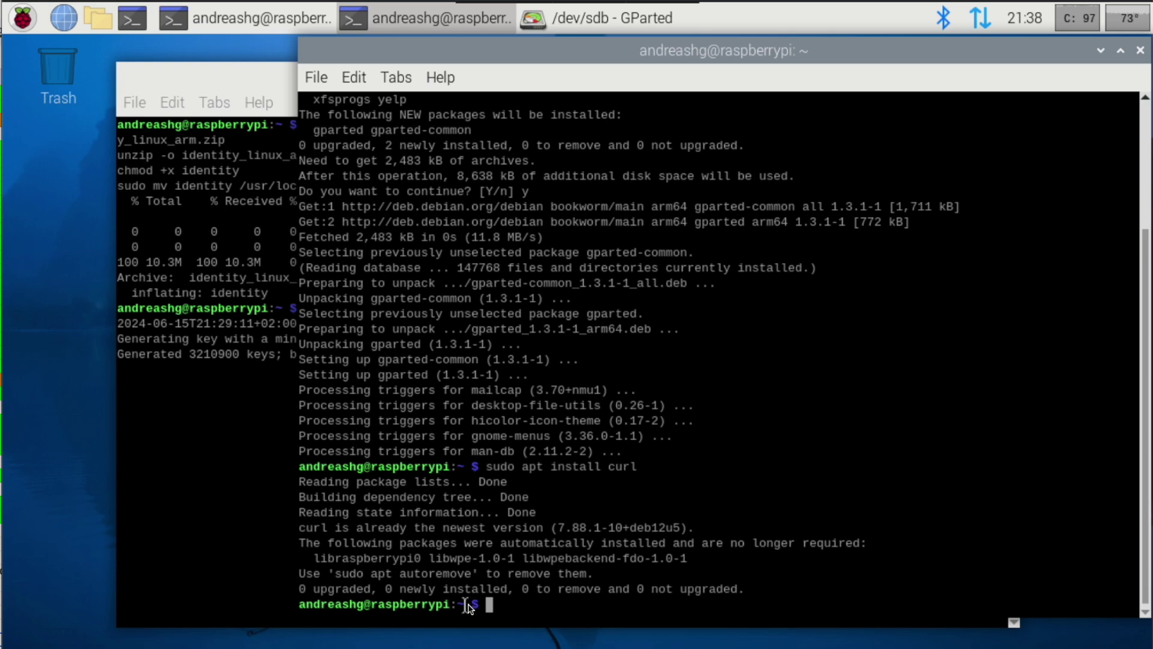
right_click(497, 606)
left_click(564, 377)
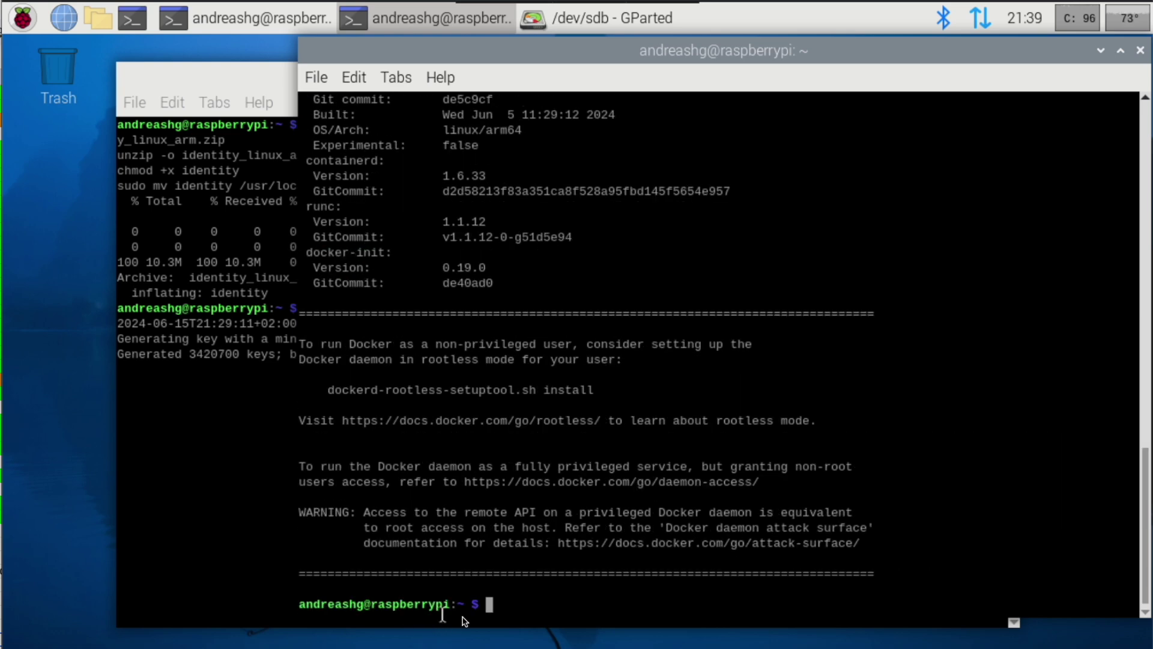
type("sudo ")
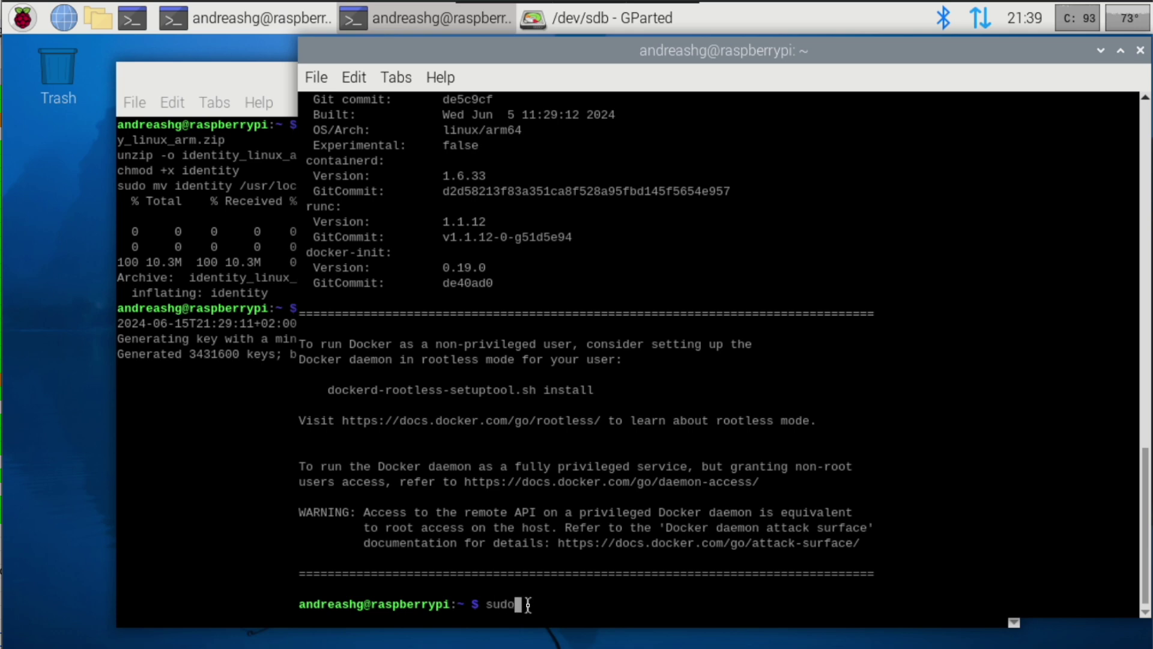
type("docker ps")
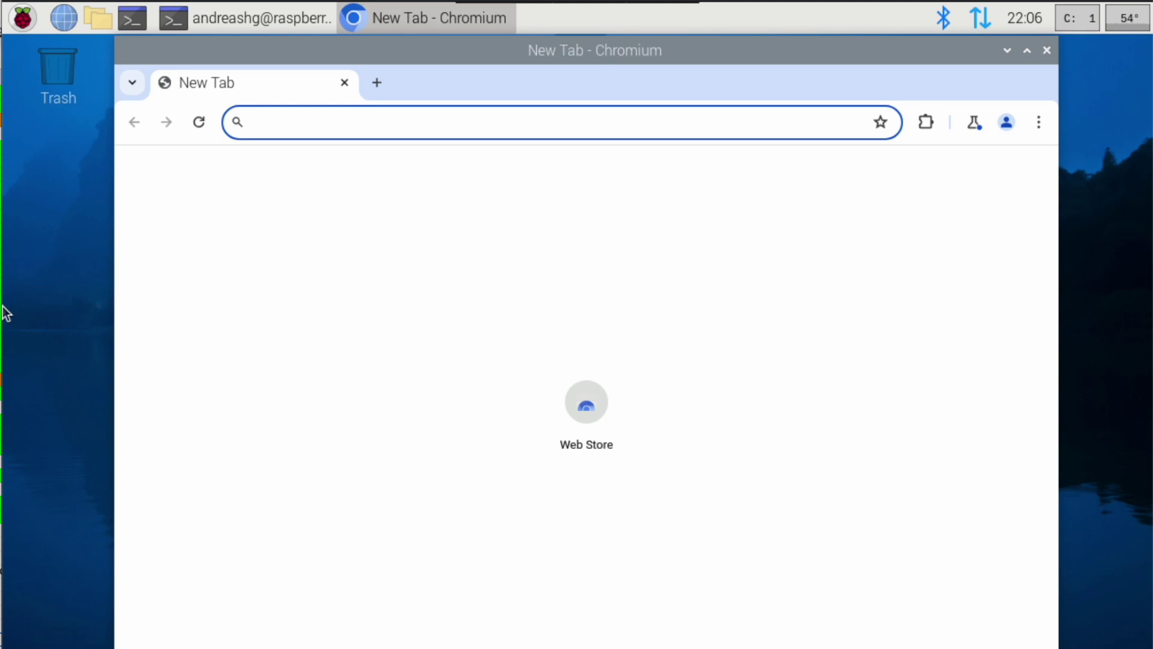
Go to the pasted we.tl link, accept cookies and agree to start the download
right_click(424, 128)
left_click(484, 257)
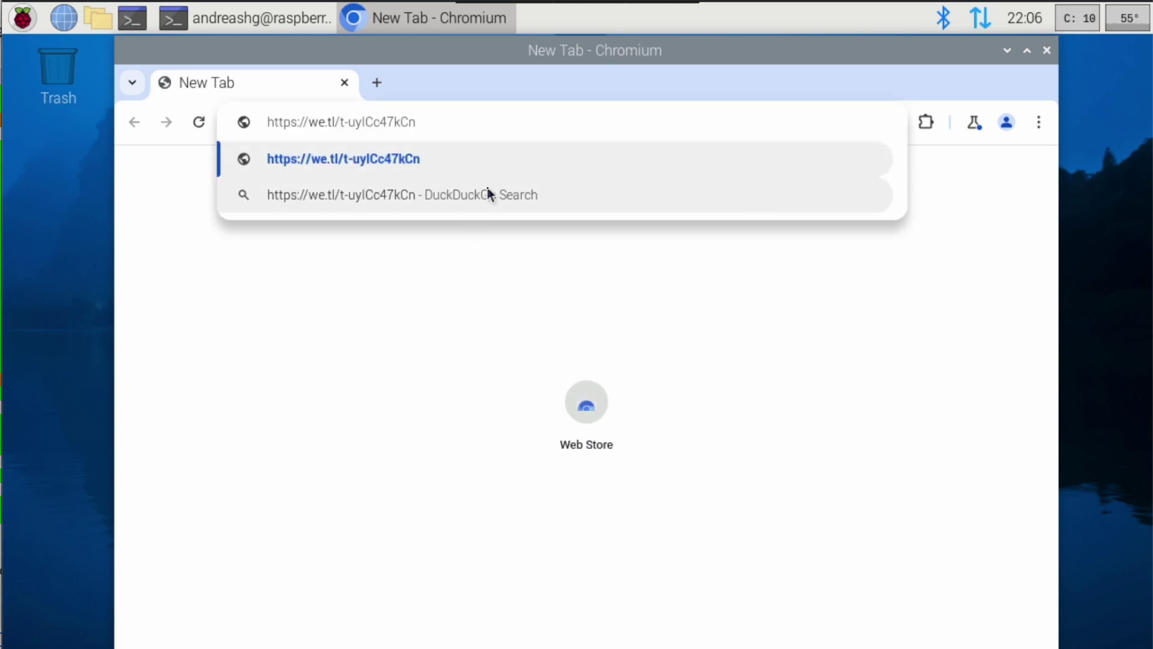
key("Return")
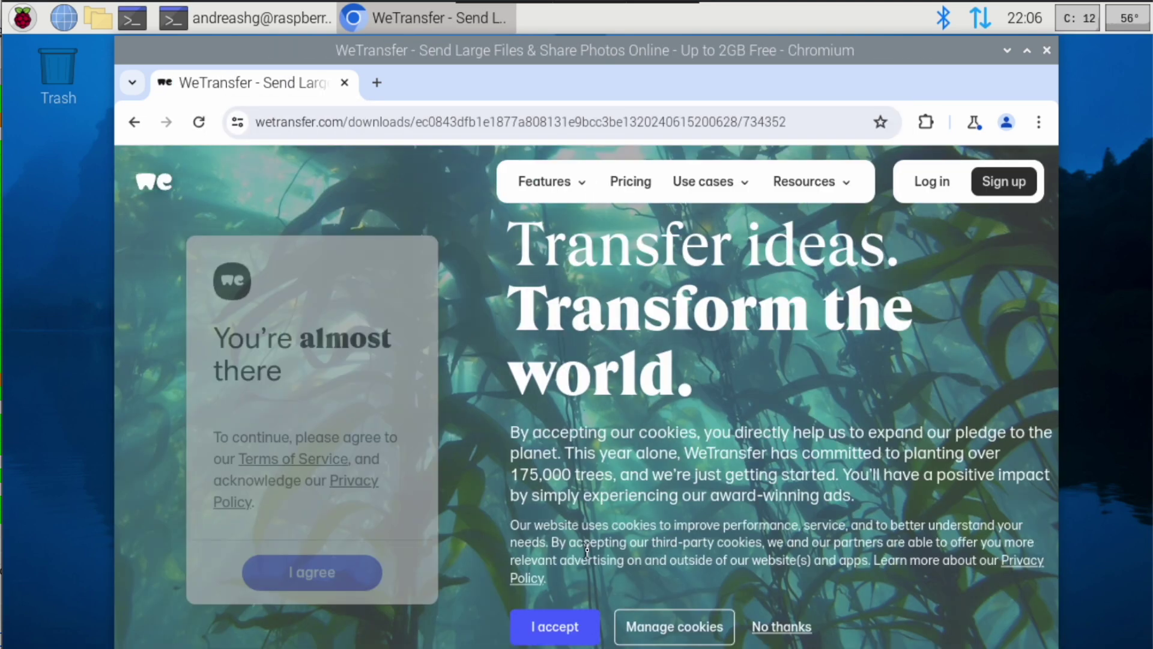
left_click(555, 627)
left_click(313, 570)
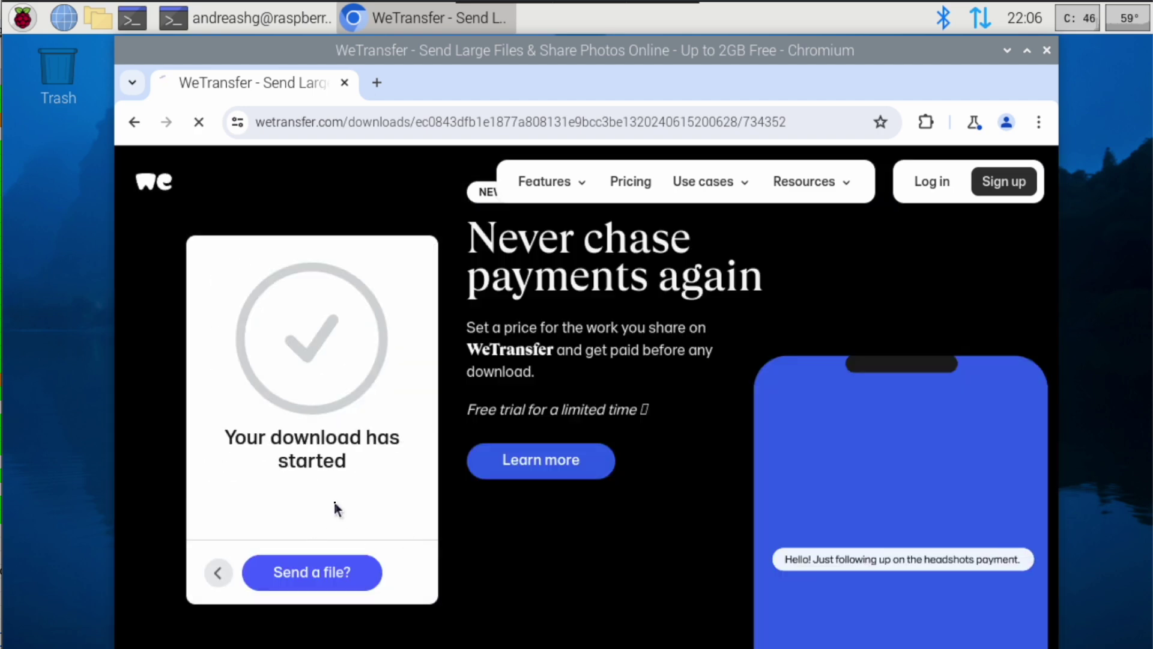
Show the downloaded zip in Downloads and inspect its Identity folder in the archive viewer
left_click(926, 164)
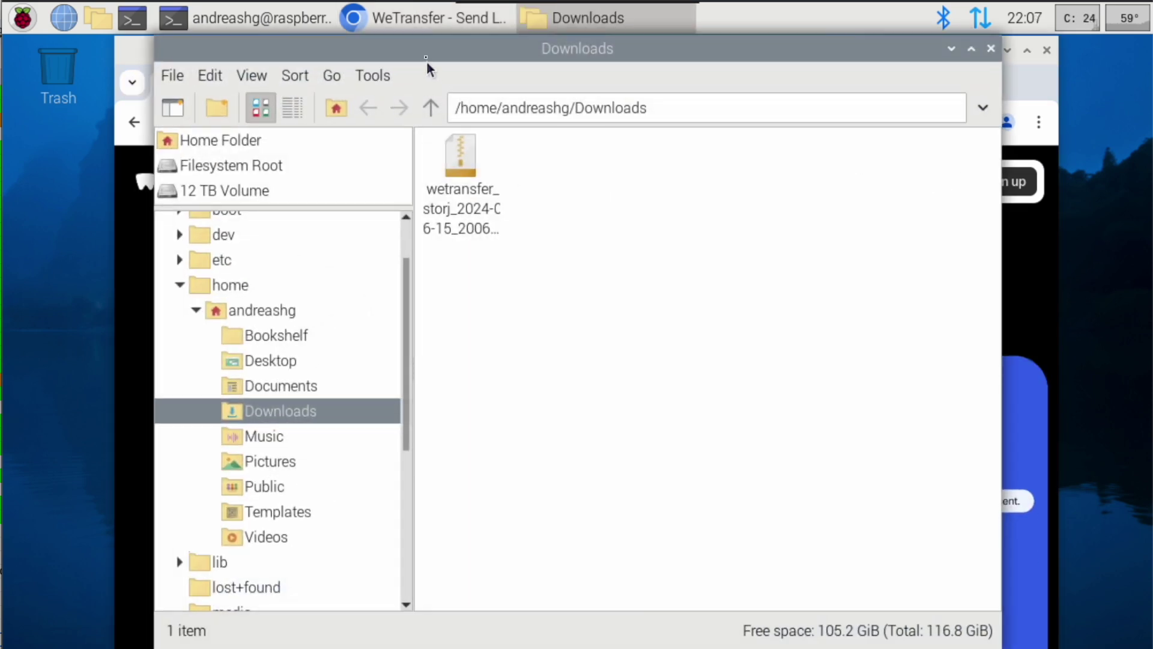
left_click(1047, 51)
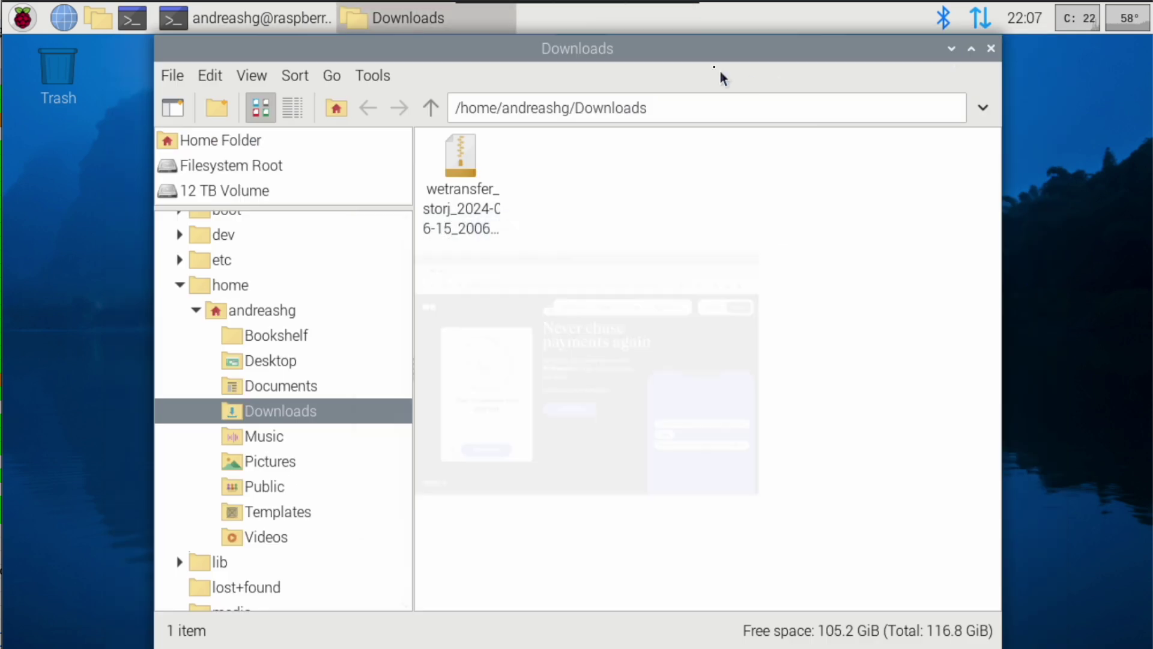
double_click(462, 163)
left_click(521, 322)
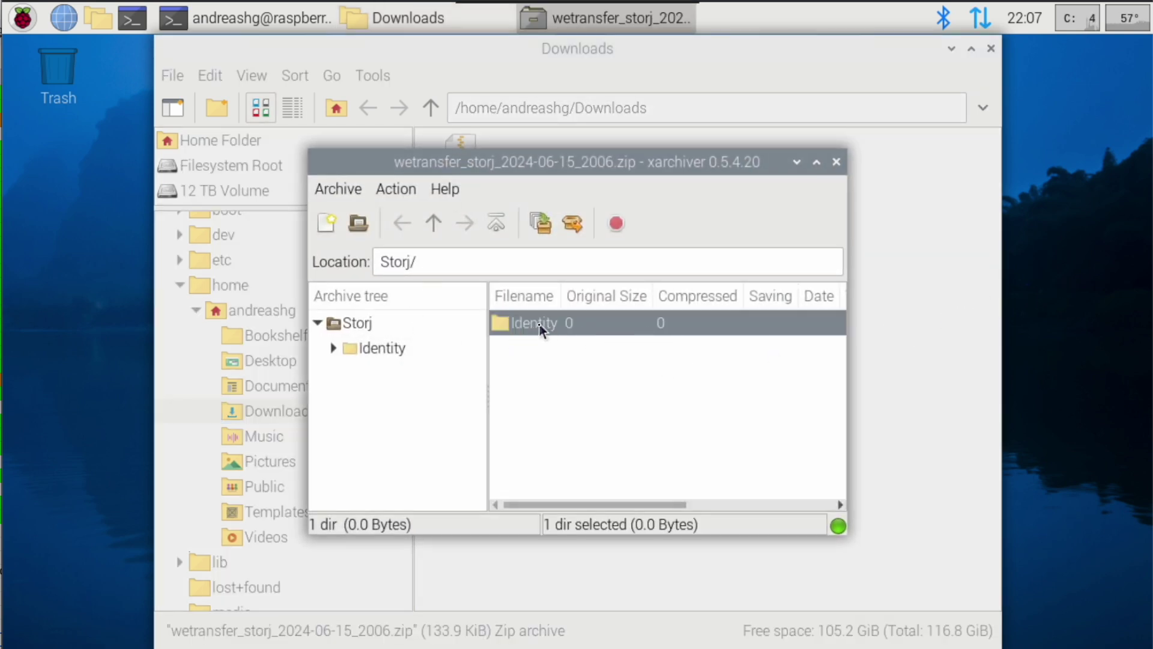
left_click(836, 163)
Extract the zip in place and drag the Storj folder onto the desktop
right_click(470, 176)
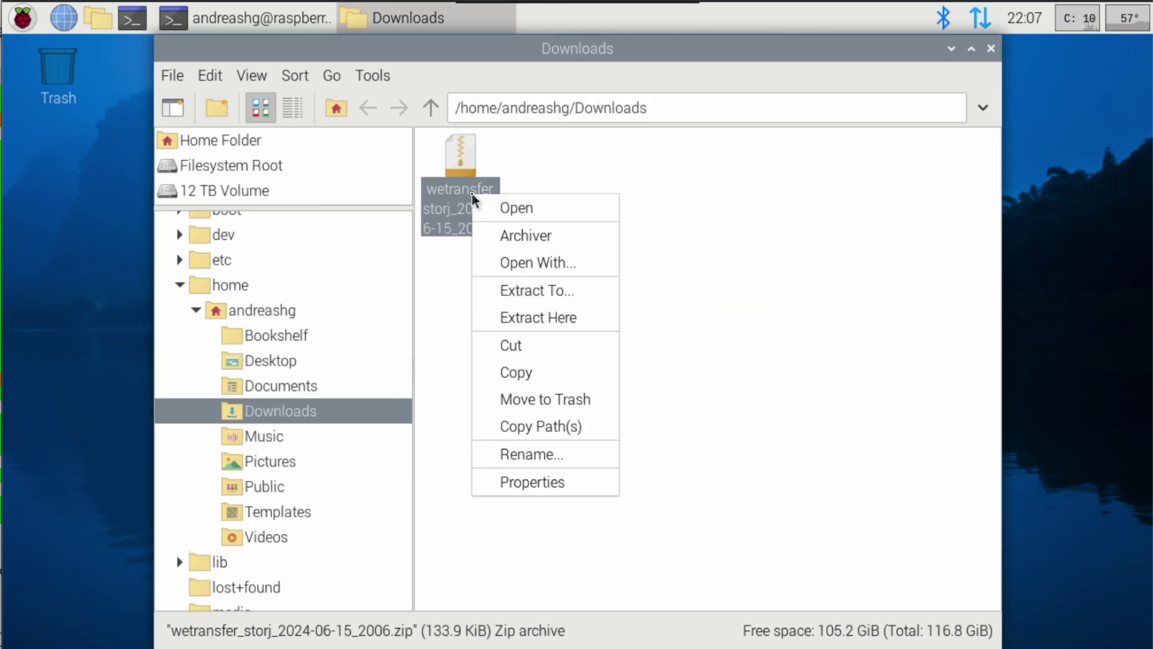
left_click(536, 315)
left_click_drag(468, 160, 1071, 260)
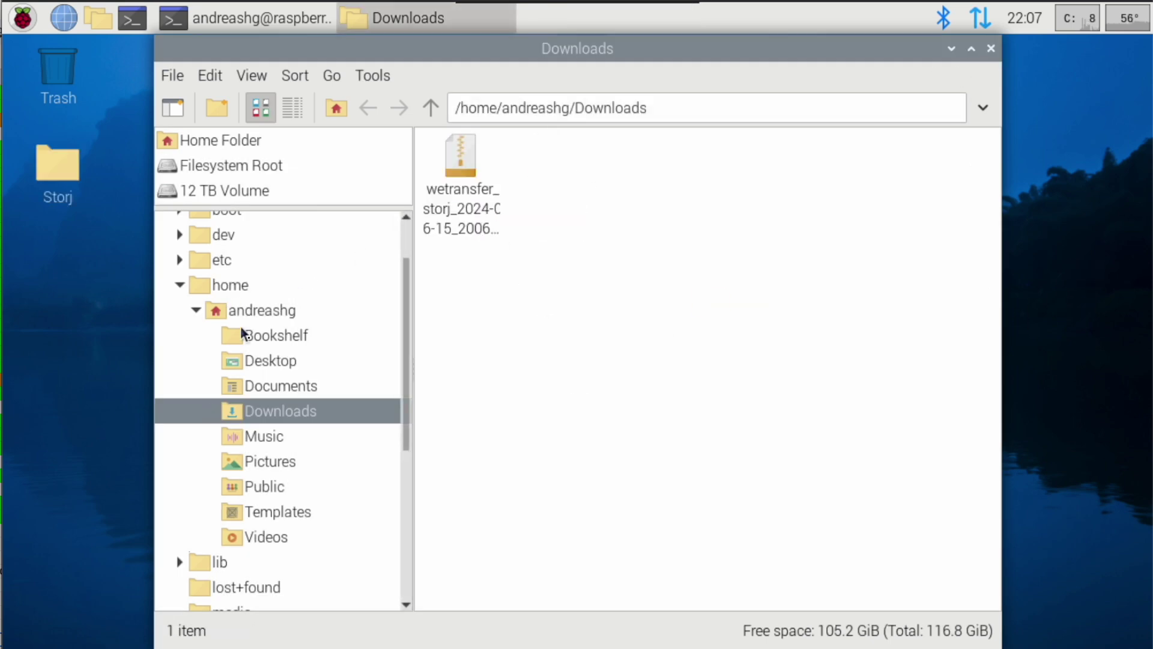
scroll(364, 258, "down", 4)
left_click(991, 48)
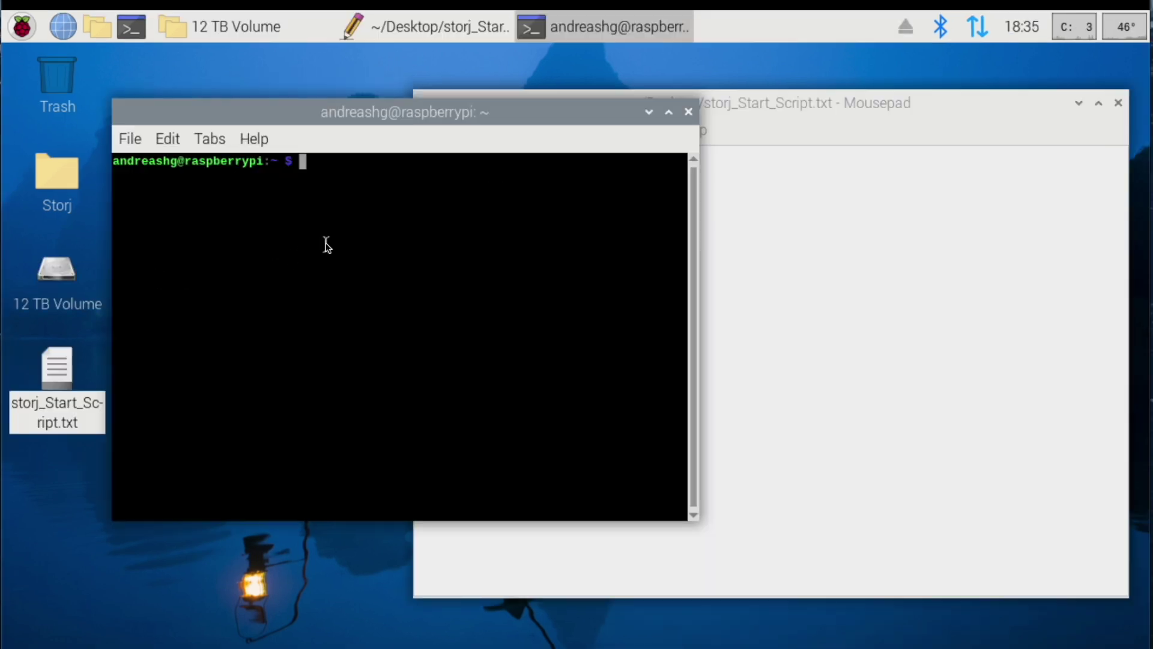
Run 'docker pull storjlabs/storagenode:latest' in the terminal
right_click(342, 174)
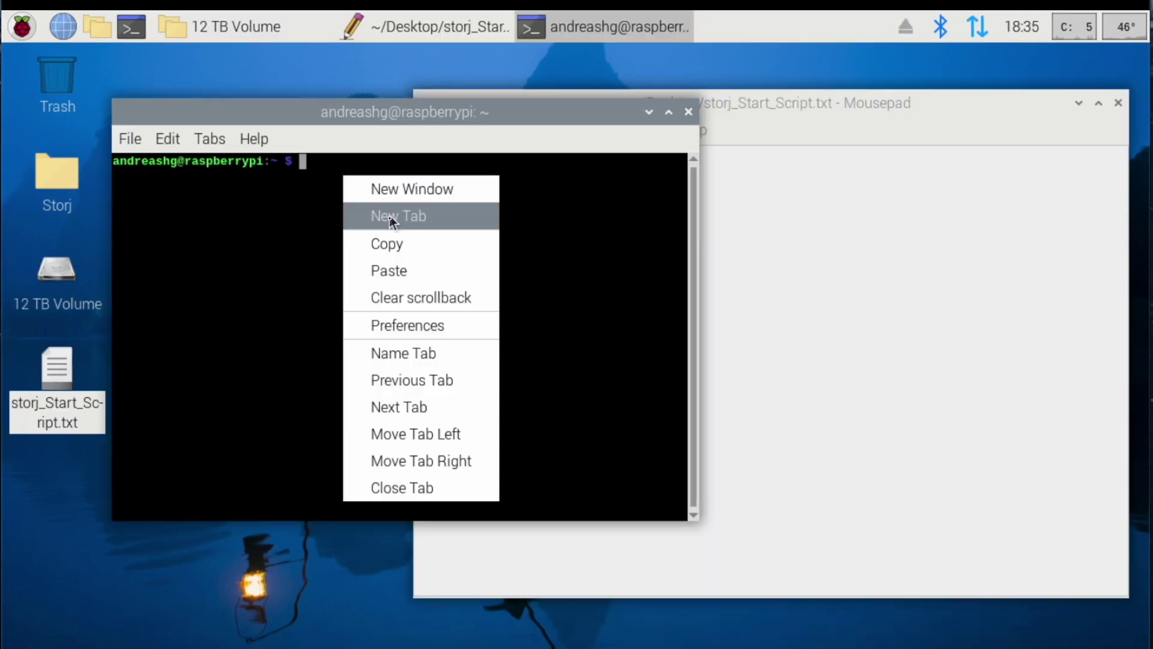
left_click(391, 267)
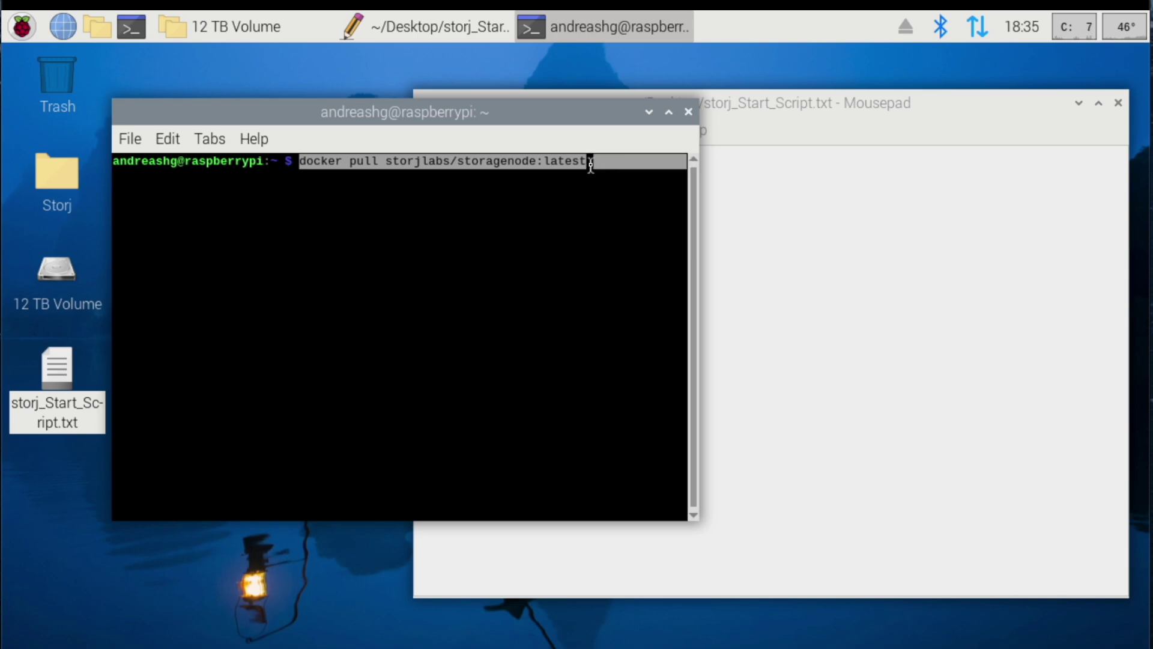
key("Return")
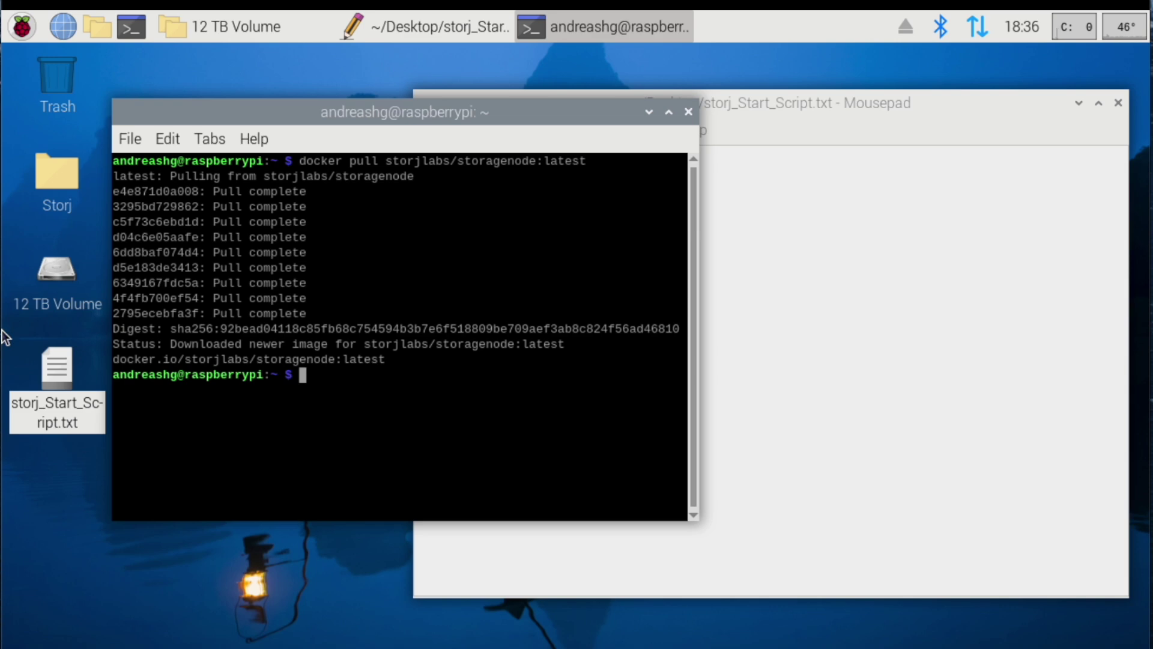
Run ifconfig and select the eth0 inet address 192.168.0.112
type("ifconfig")
key("Return")
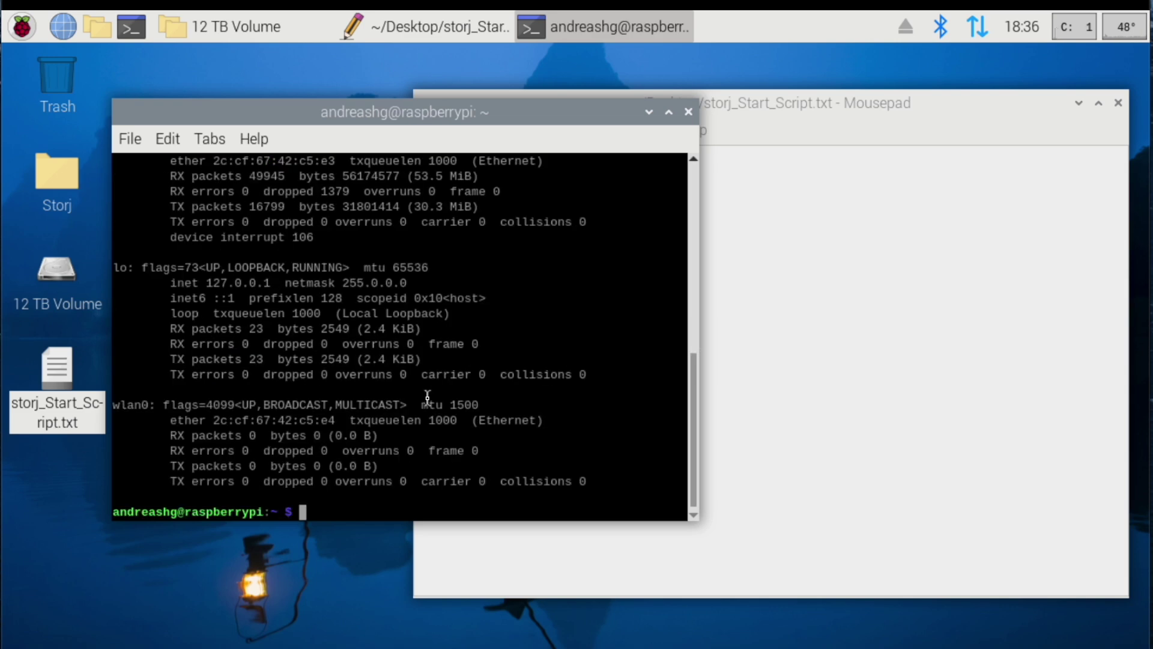
scroll(262, 421, "up", 1)
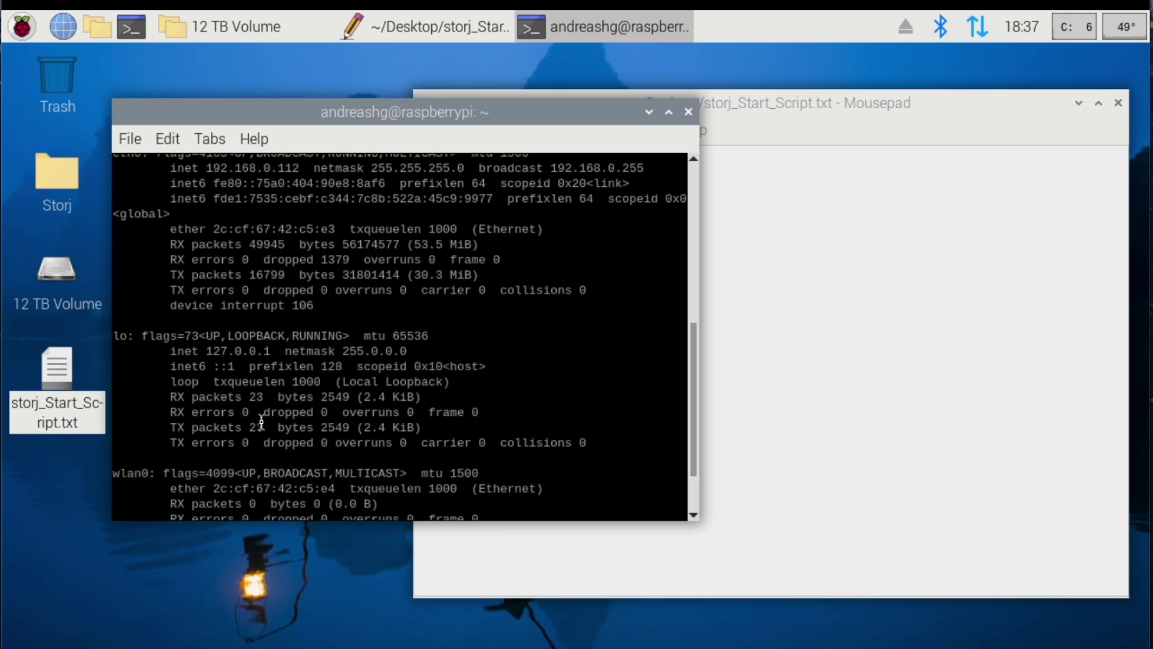
scroll(261, 421, "up", 1)
scroll(261, 421, "up", 1)
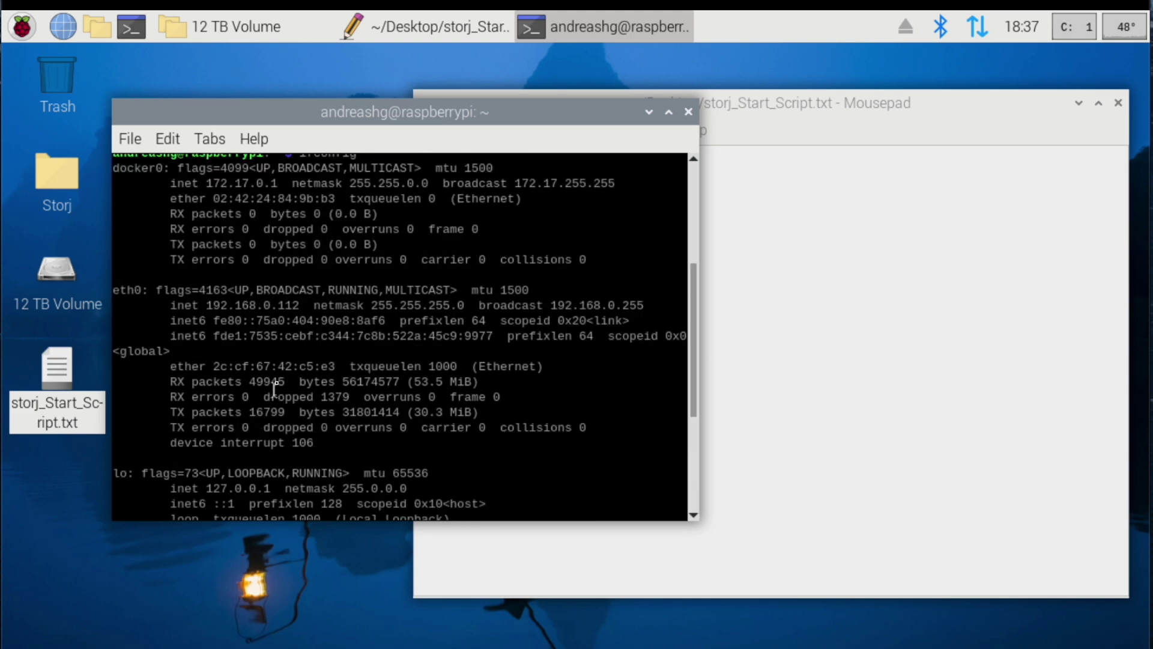
left_click_drag(292, 305, 206, 305)
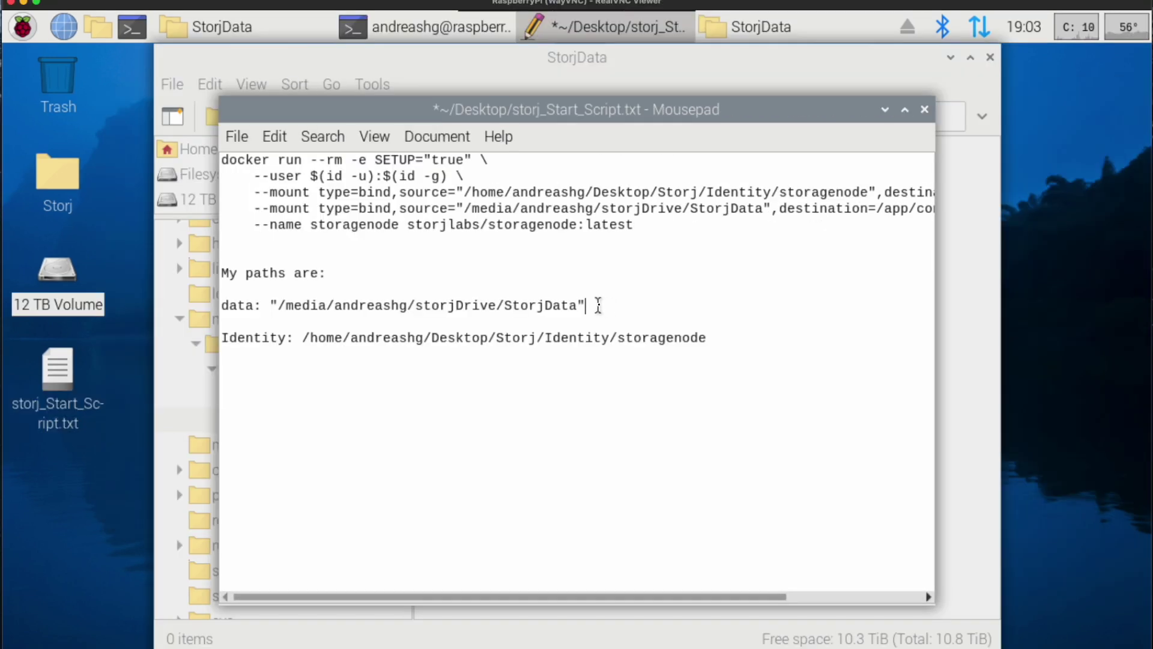
Delete the opening and closing quotes around the data path in the script
key("BackSpace")
left_click(277, 306)
key("BackSpace")
Copy the whole docker run setup command block from Mousepad
left_click_drag(634, 225, 221, 159)
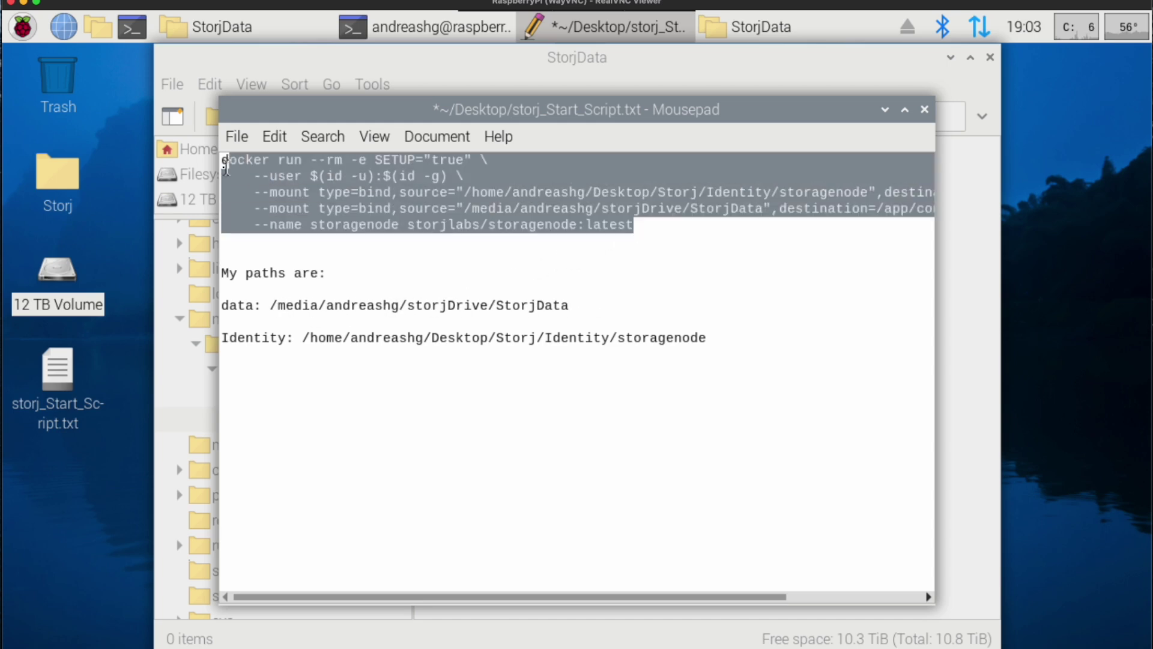
right_click(319, 190)
left_click(378, 276)
In LXTerminal, clear the screen, paste the storagenode setup command and run it
left_click(411, 30)
type("clear")
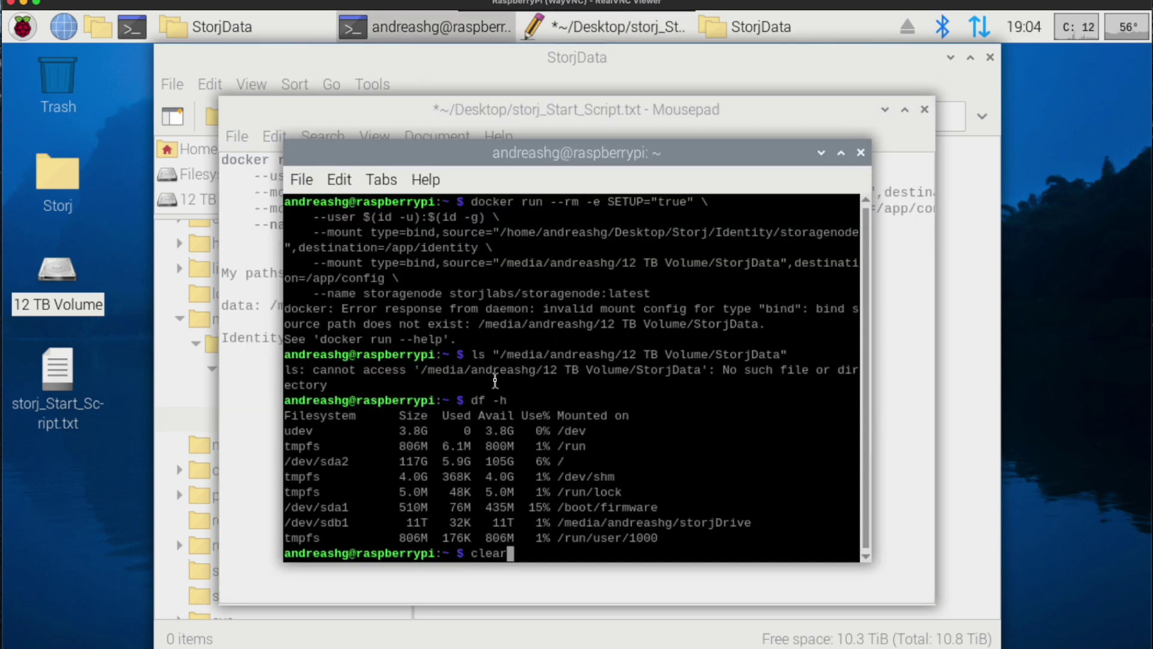
key("Return")
right_click(527, 290)
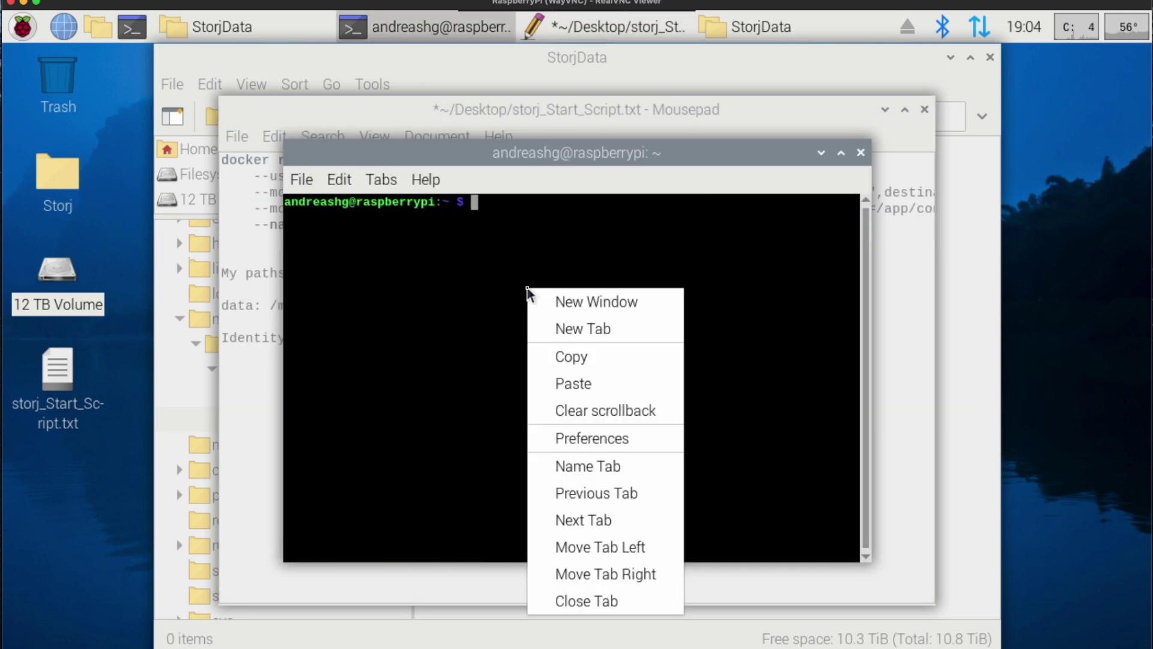
left_click(569, 392)
key("Return")
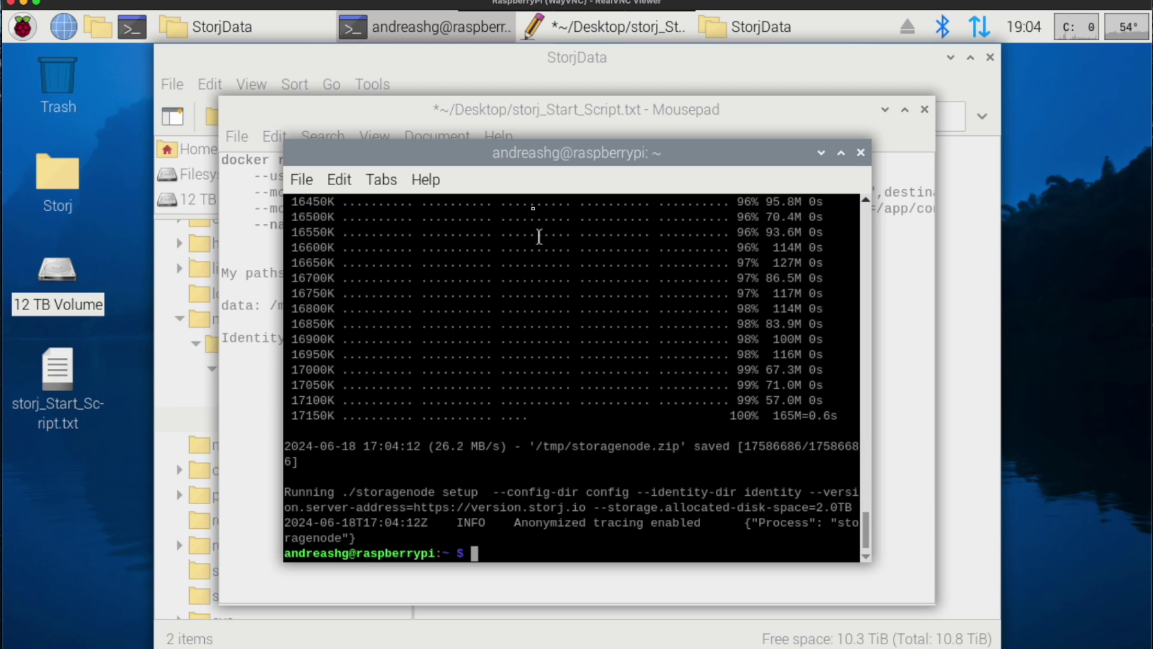
Move the terminal to the upper left while setup finishes, then bring the start-script notes forward
left_click_drag(496, 152, 274, 61)
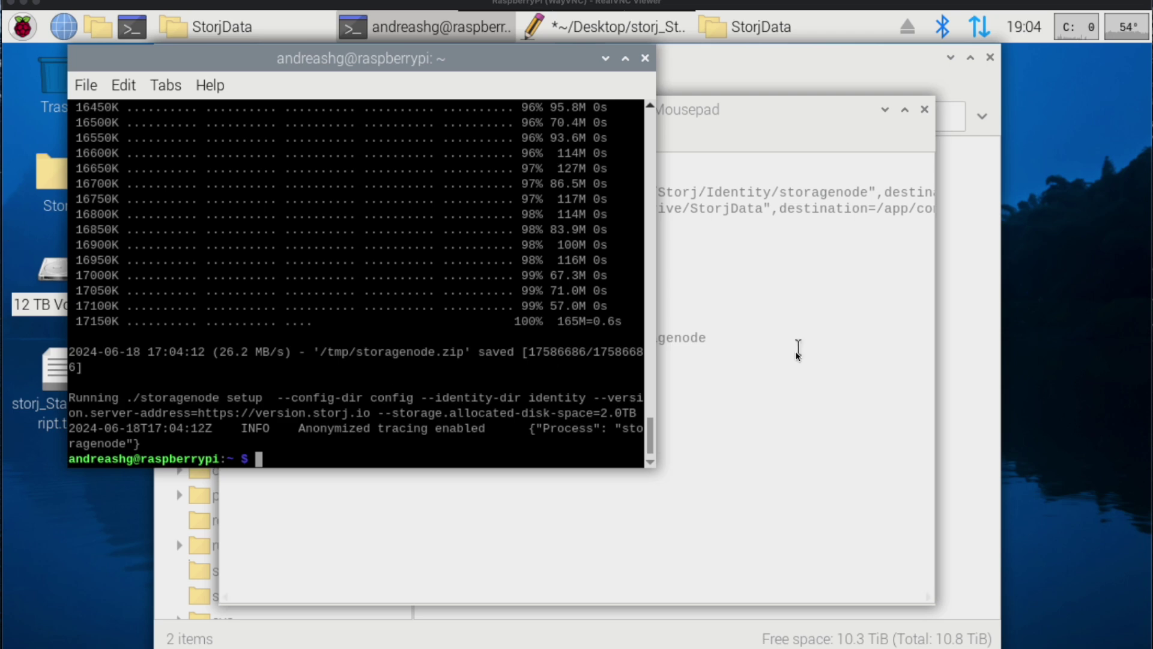
left_click(801, 348)
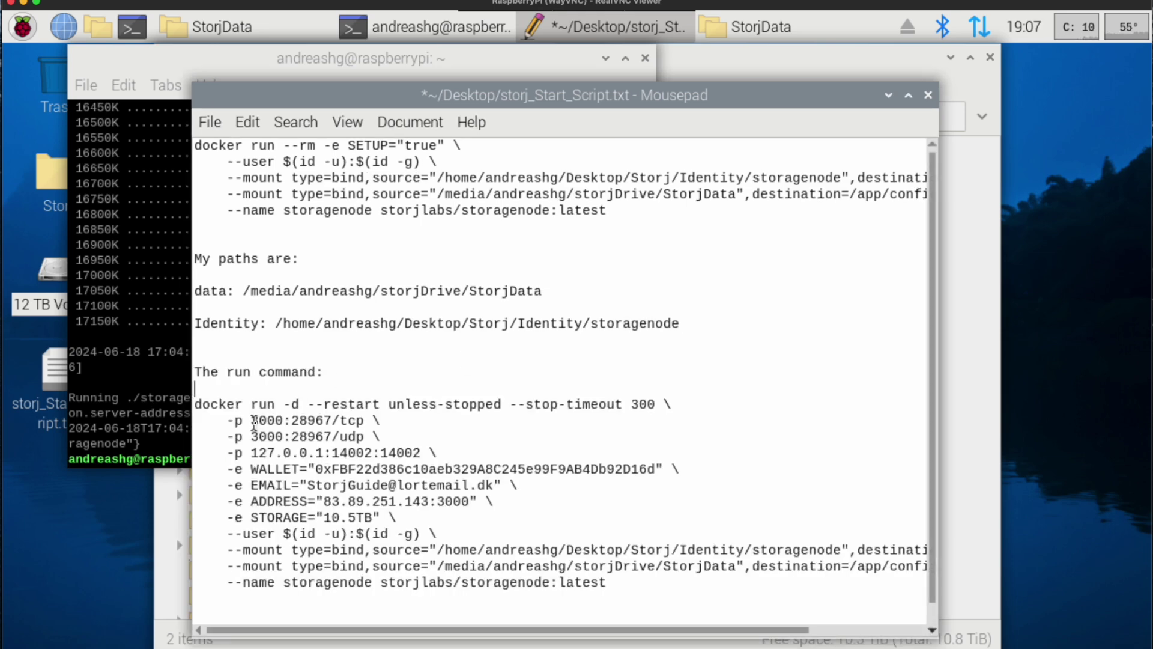
Review the command's port 3000, dashboard port 14002, operator e-mail, public address and 10.5TB storage
left_click_drag(251, 420, 283, 436)
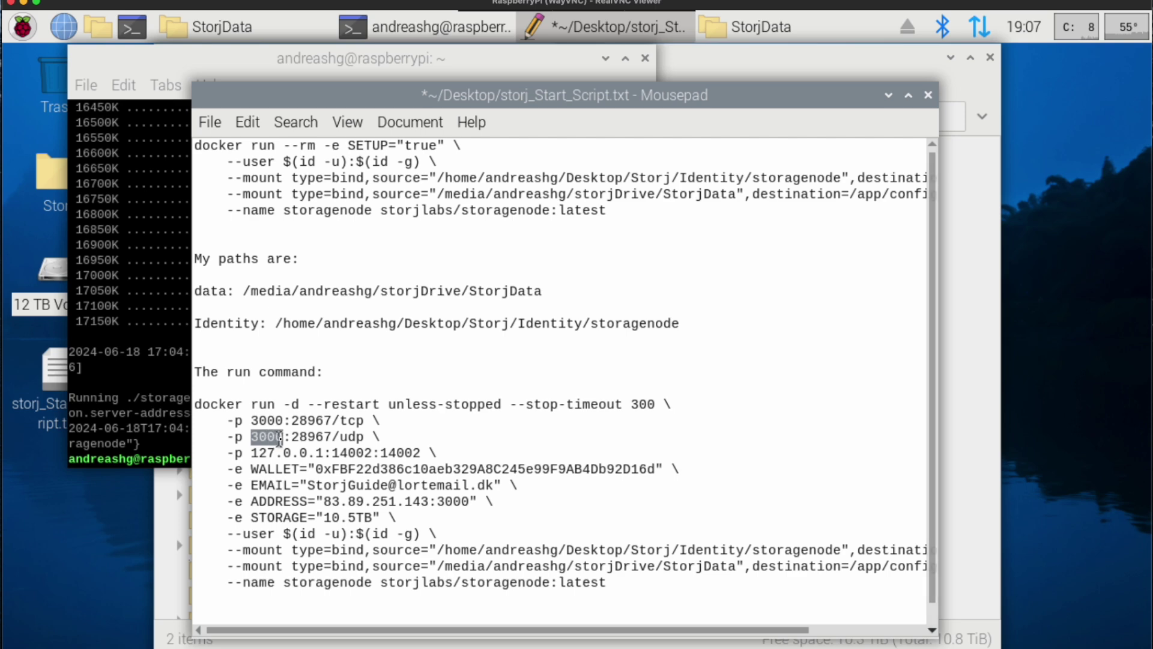
left_click(287, 479)
left_click_drag(332, 453, 654, 472)
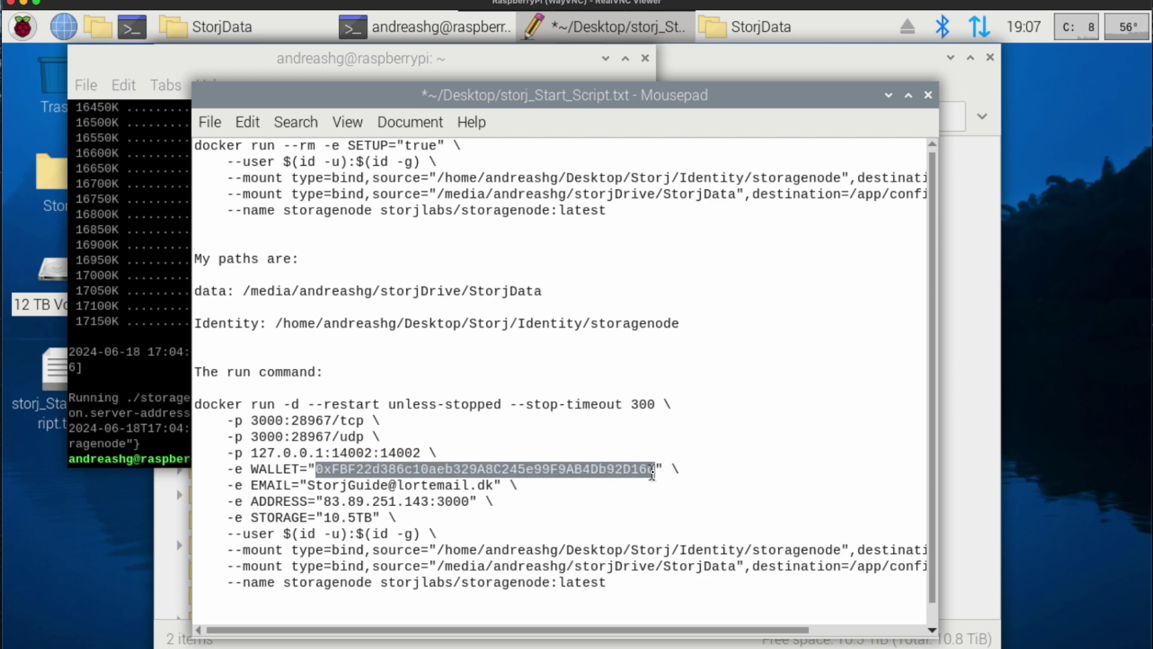
left_click_drag(306, 484, 494, 486)
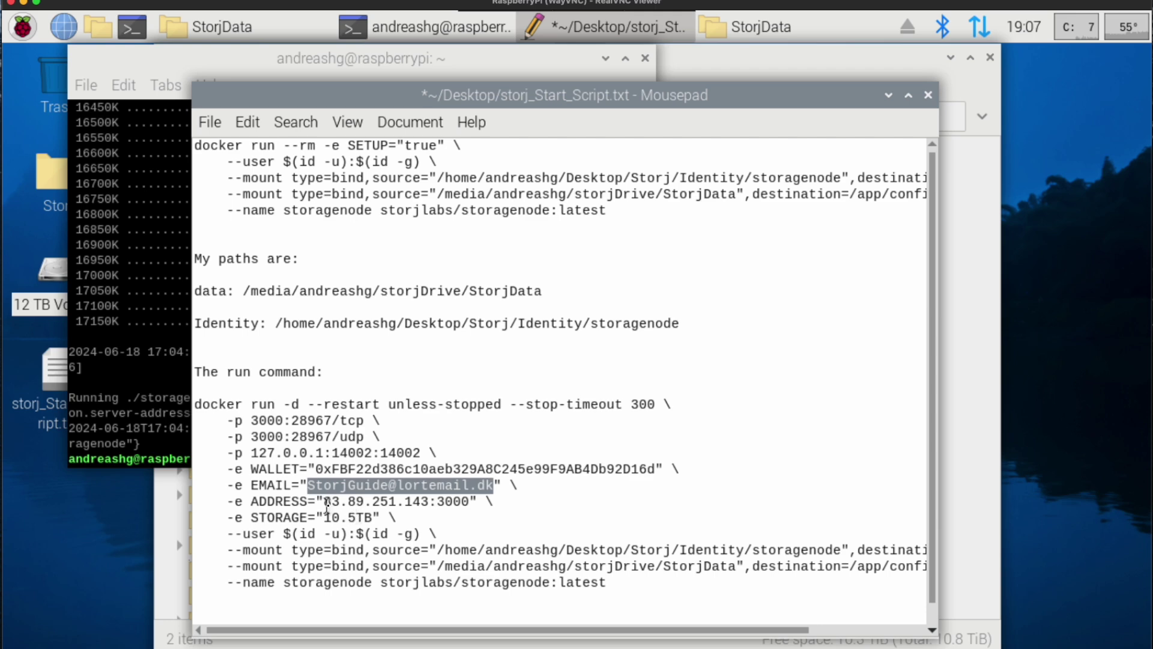
left_click_drag(332, 501, 471, 502)
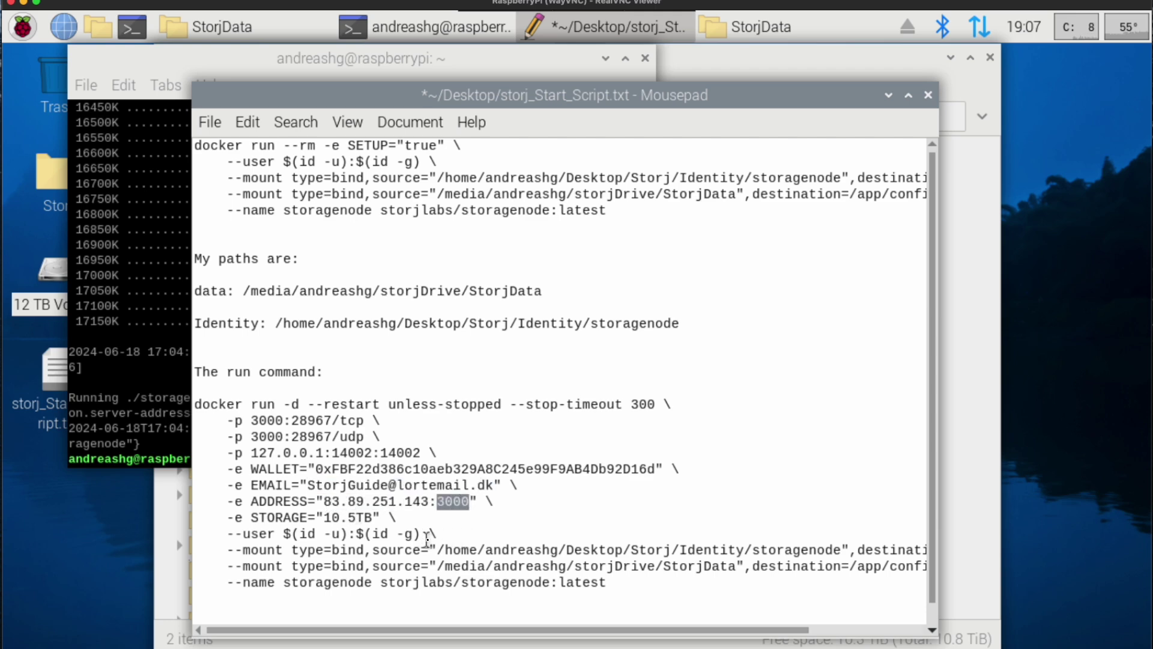
left_click_drag(324, 518, 380, 518)
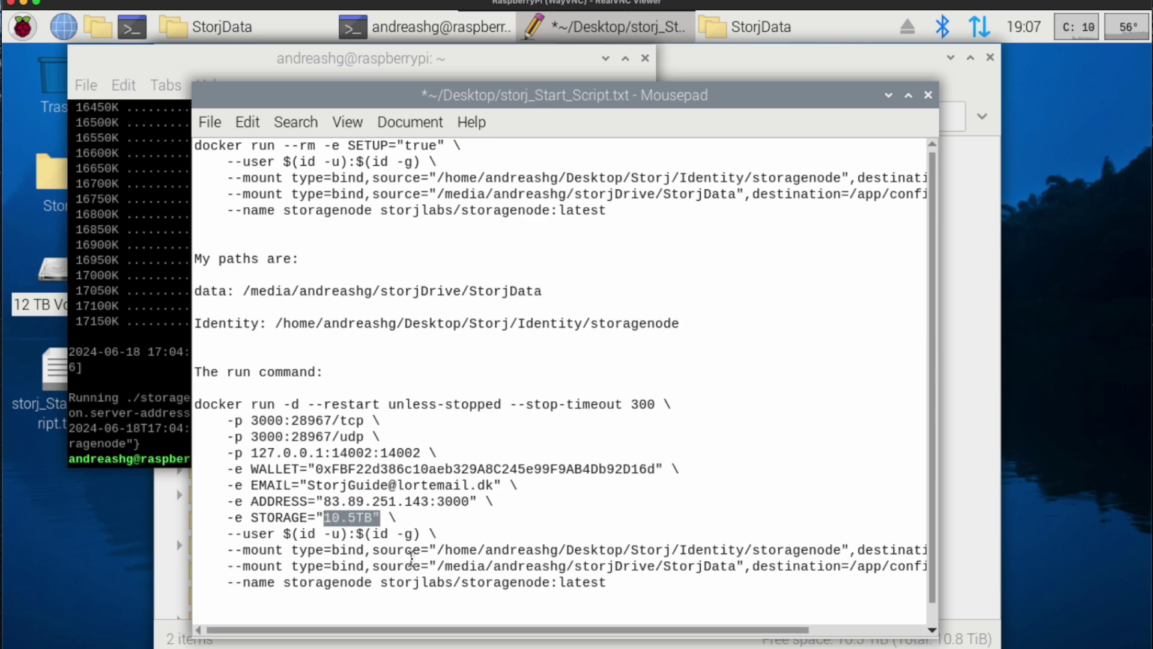
left_click(614, 585)
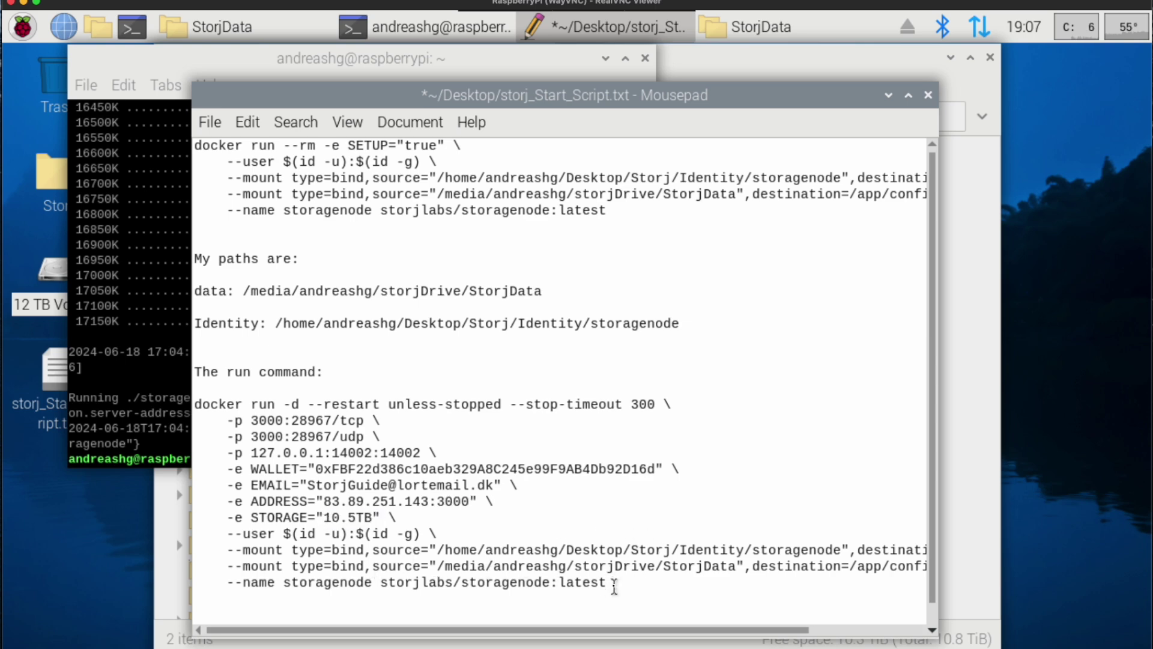
Copy the complete storagenode docker run command
left_click_drag(614, 586, 194, 404)
right_click(260, 415)
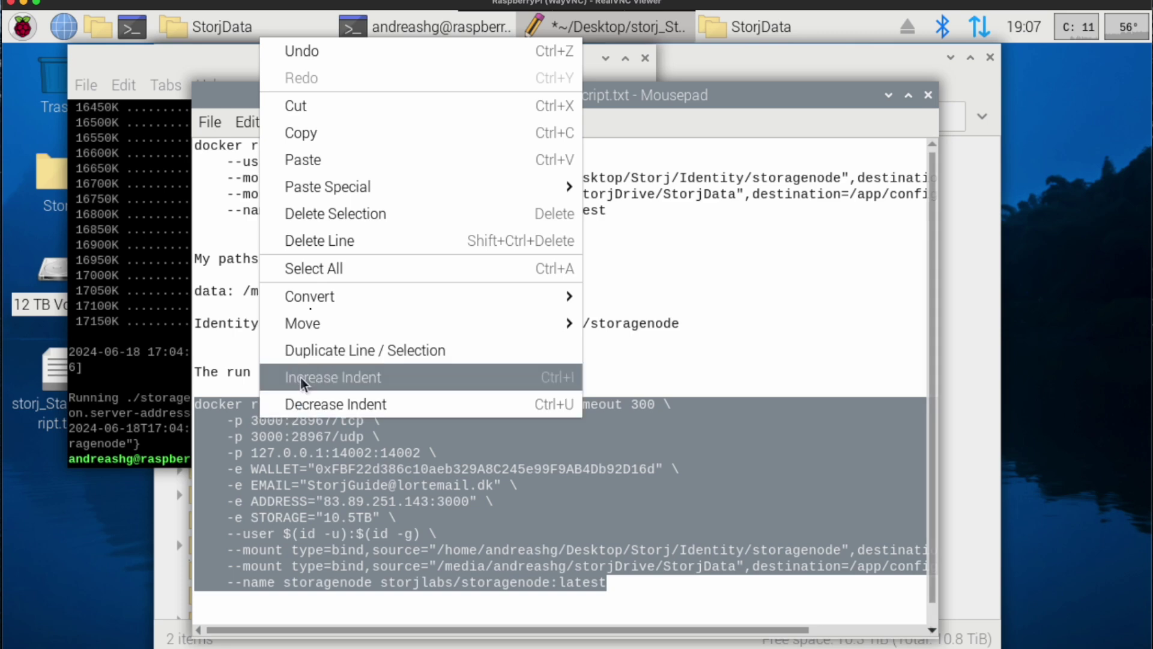
left_click(300, 133)
Clear the terminal, then paste and run the storagenode docker run command to start the container
left_click(193, 58)
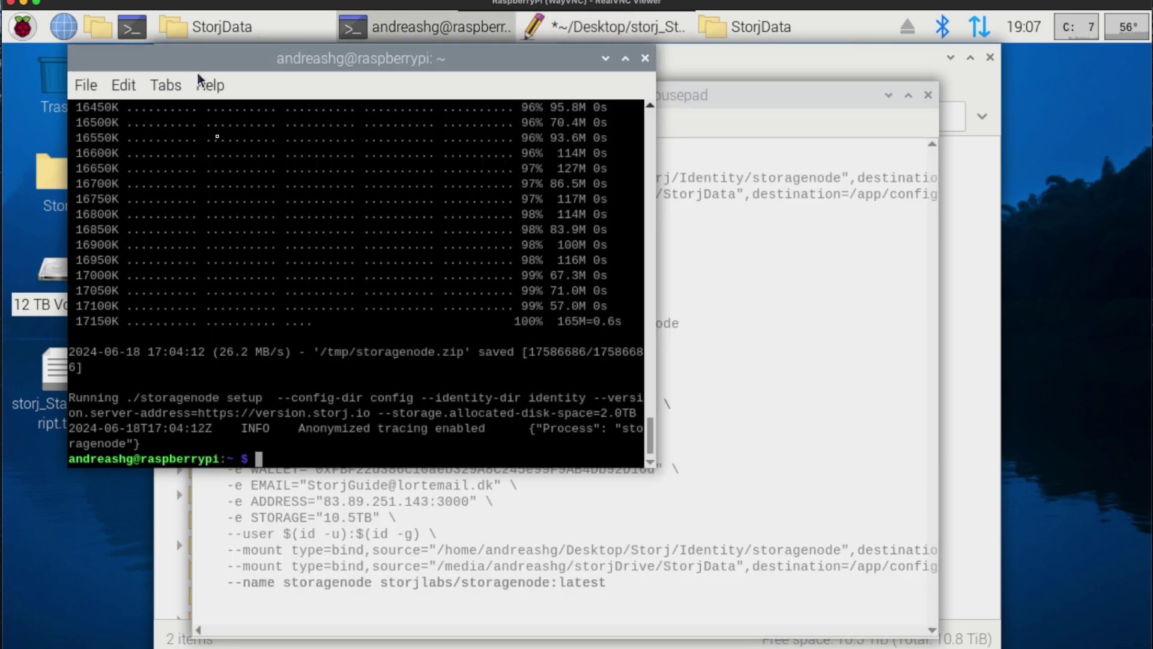
type("clear")
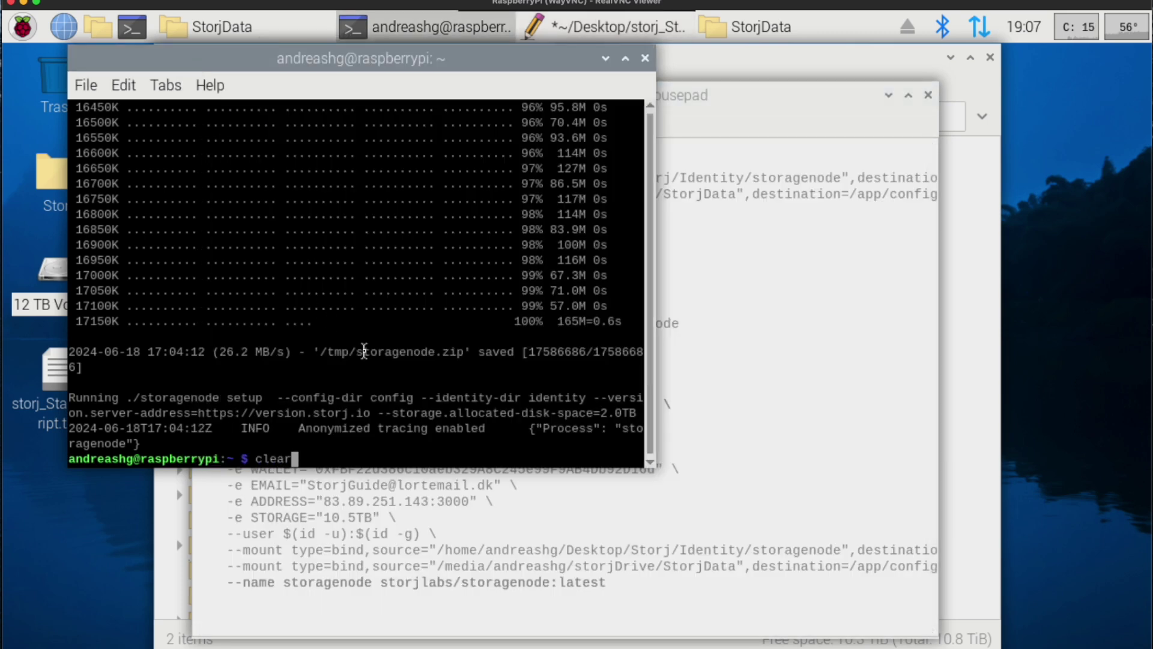
key("Return")
right_click(359, 340)
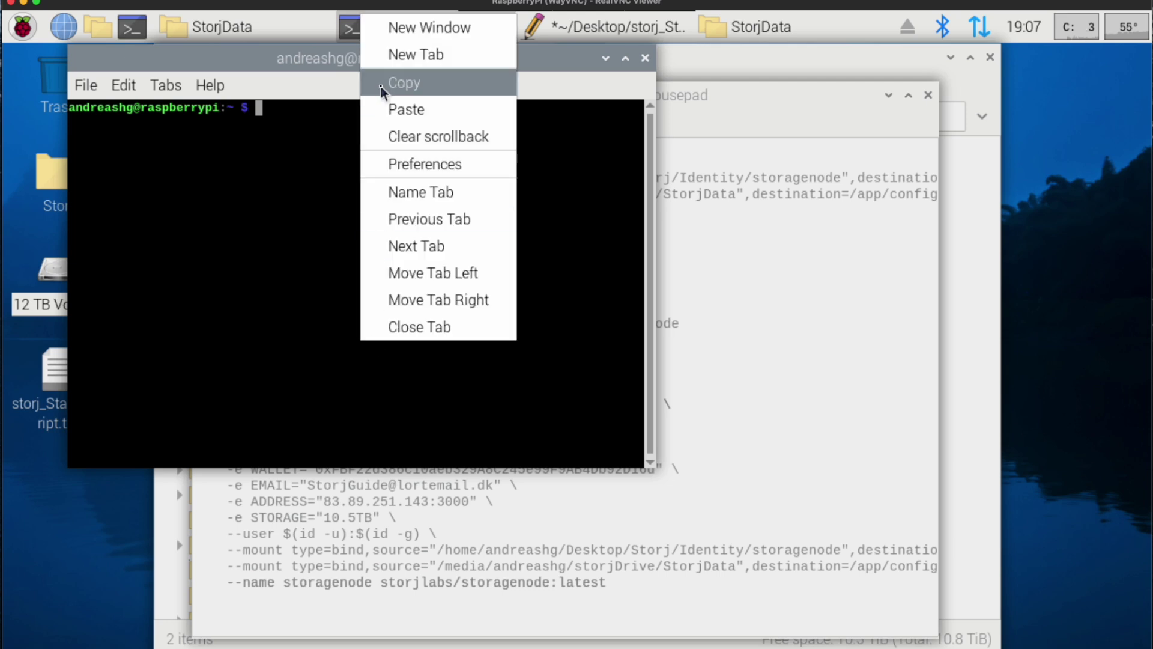
left_click(395, 110)
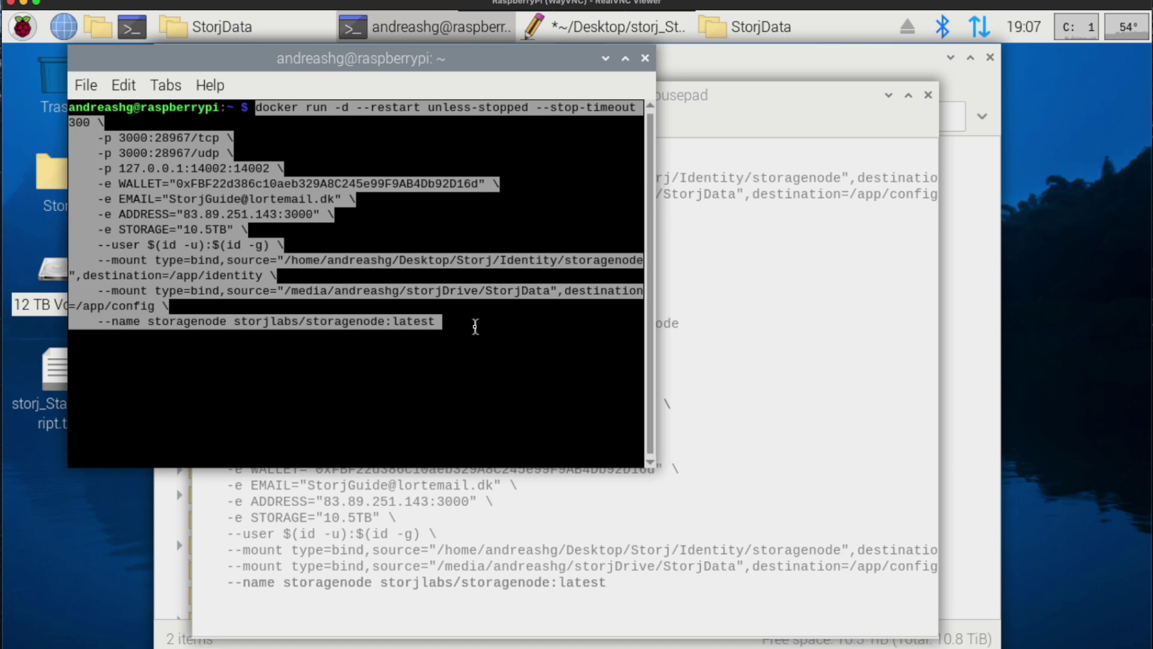
key("Return")
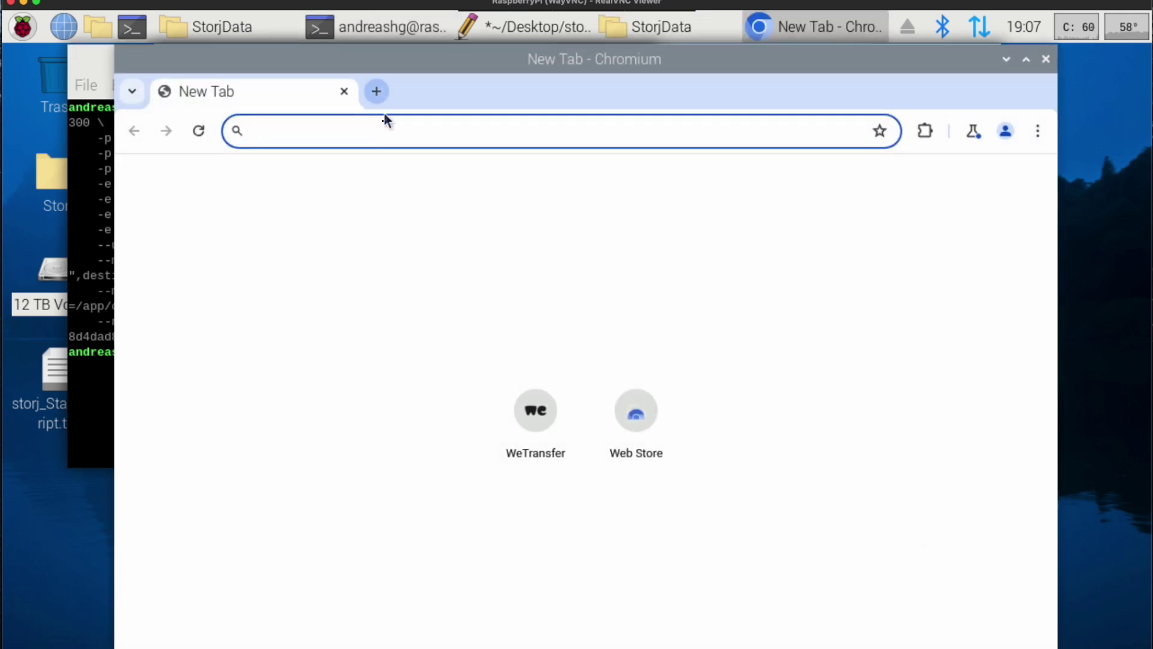
Load localhost:14002 and confirm the node stats show status Online
type("local")
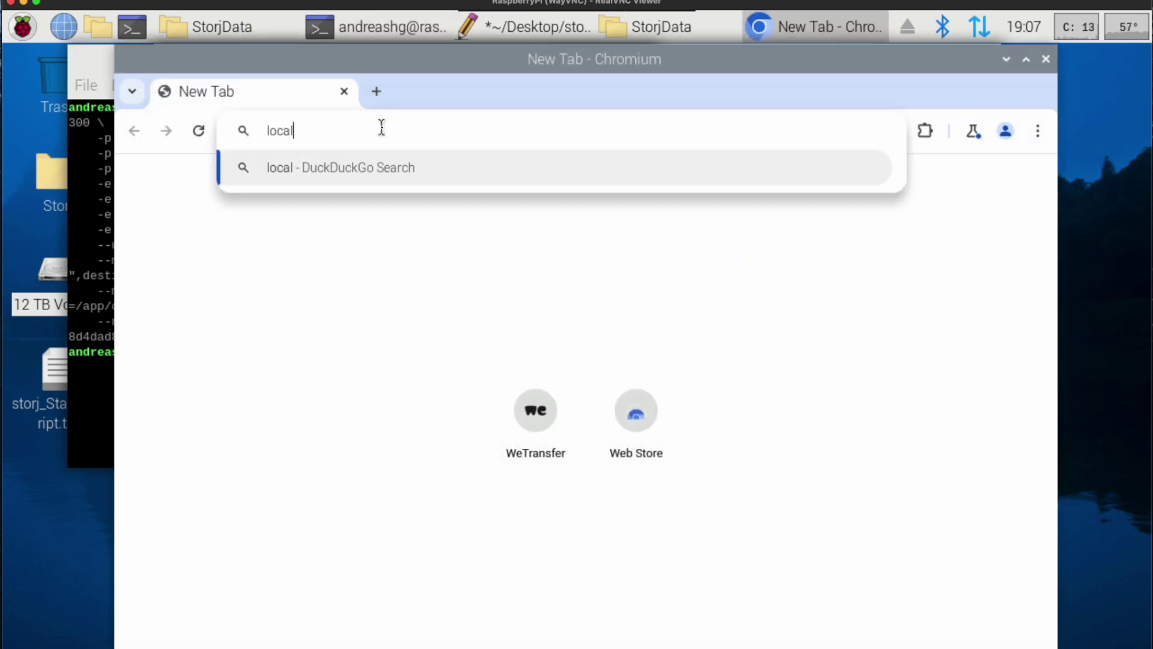
type("host:14")
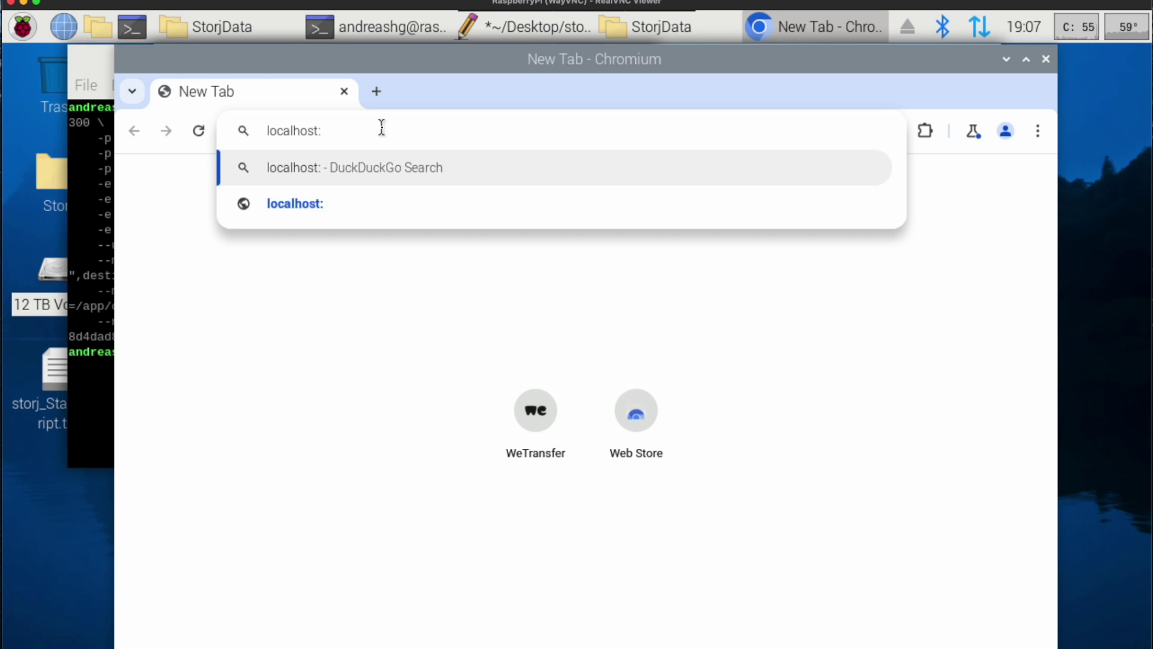
type("002")
key("Return")
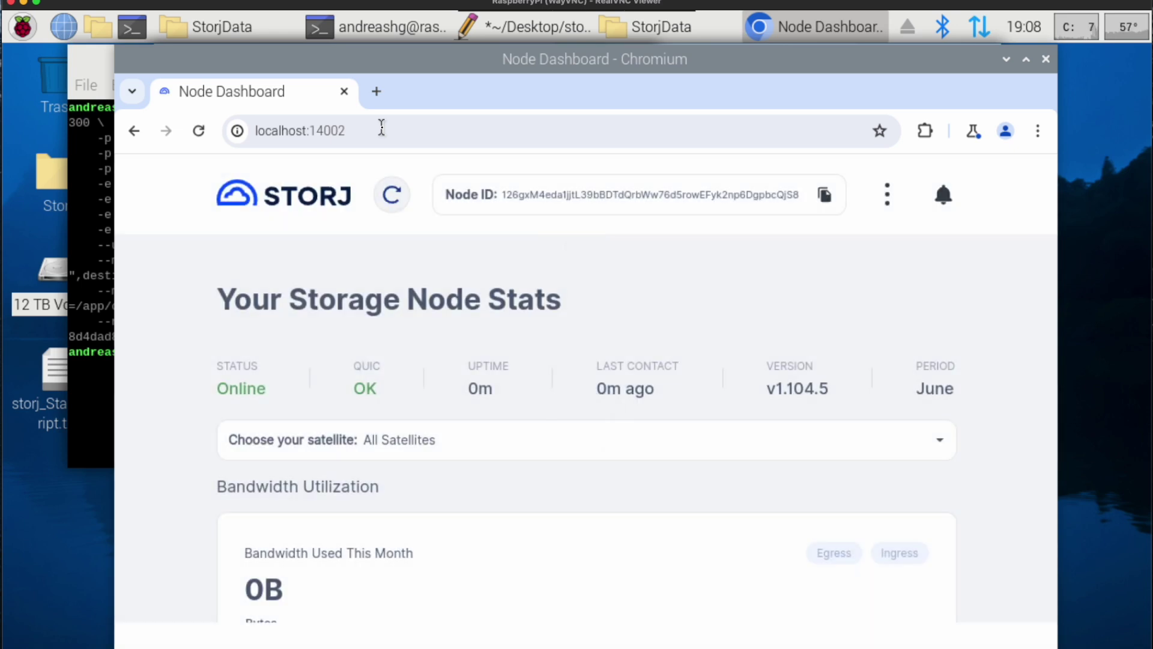
scroll(207, 322, "down", 3)
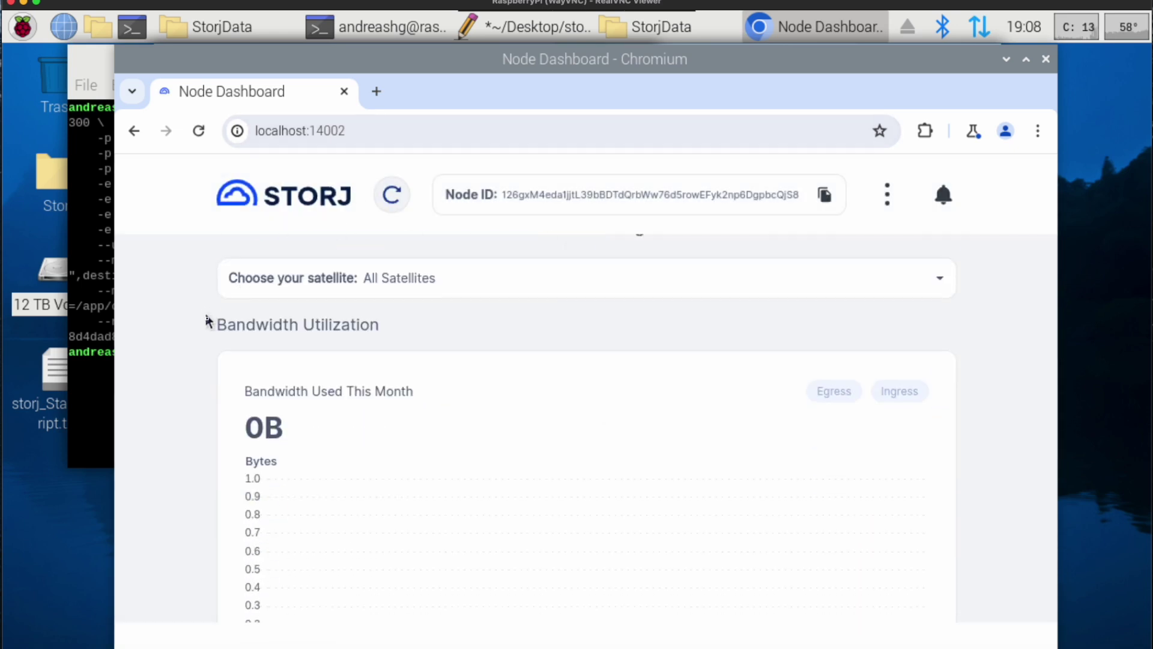
scroll(220, 333, "up", 3)
left_click_drag(219, 300, 513, 298)
left_click(275, 394)
left_click_drag(218, 388, 309, 397)
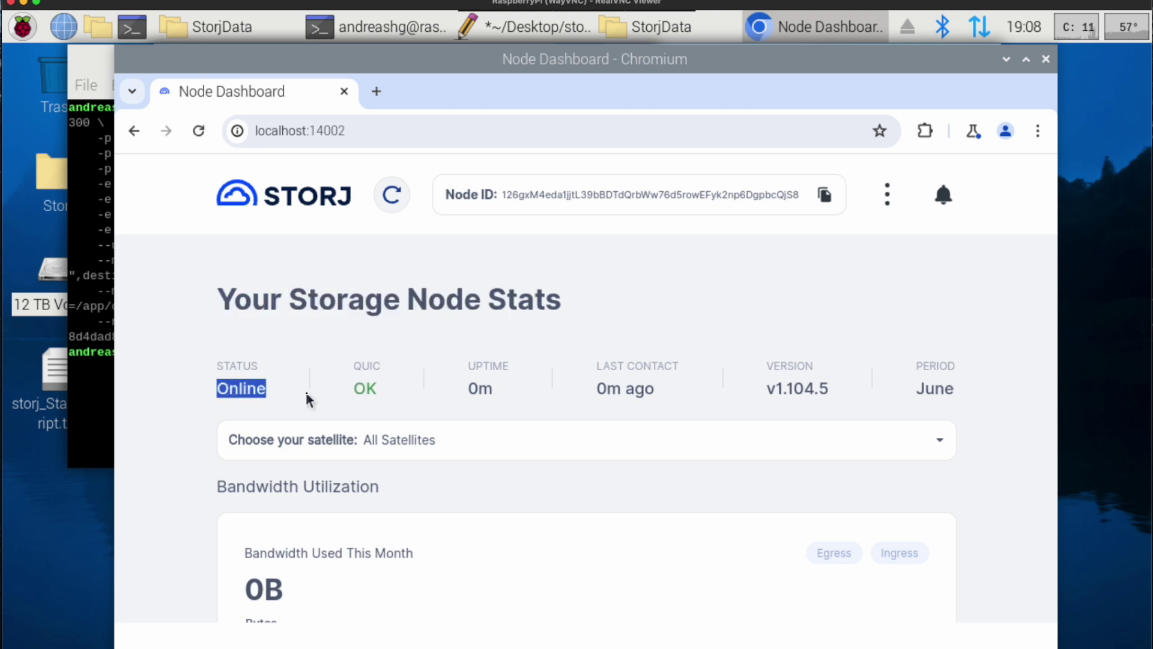
left_click(159, 461)
Scroll through the dashboard to check the saltlake satellite card and 10.5TB total disk space
scroll(244, 463, "down", 11)
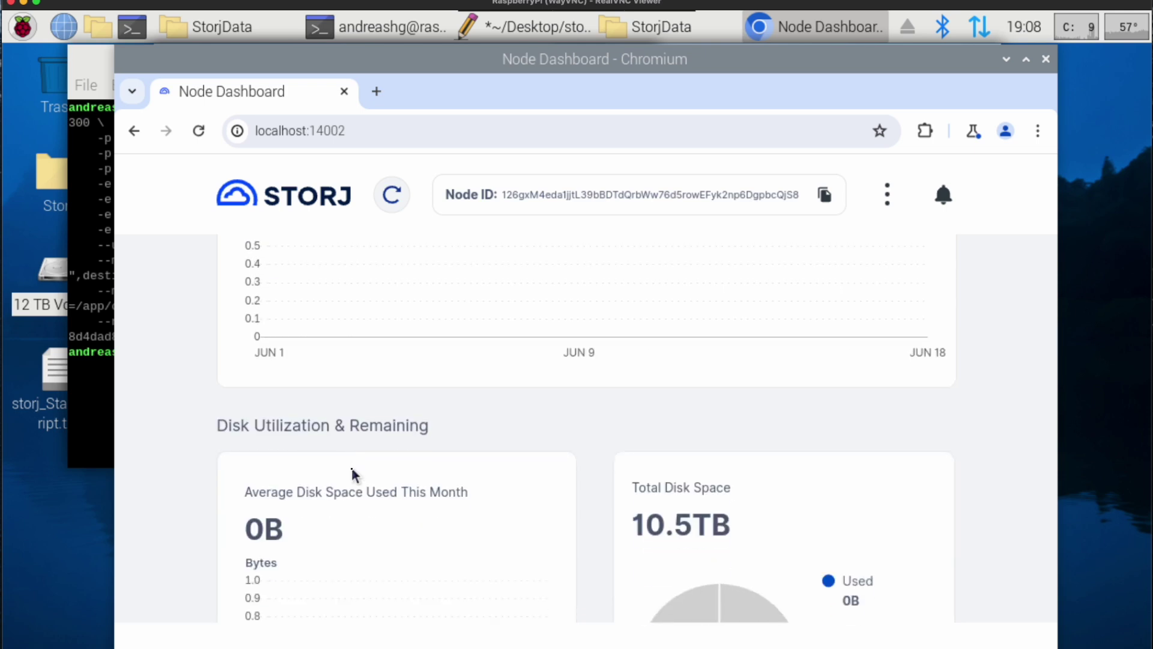
scroll(244, 481, "down", 5)
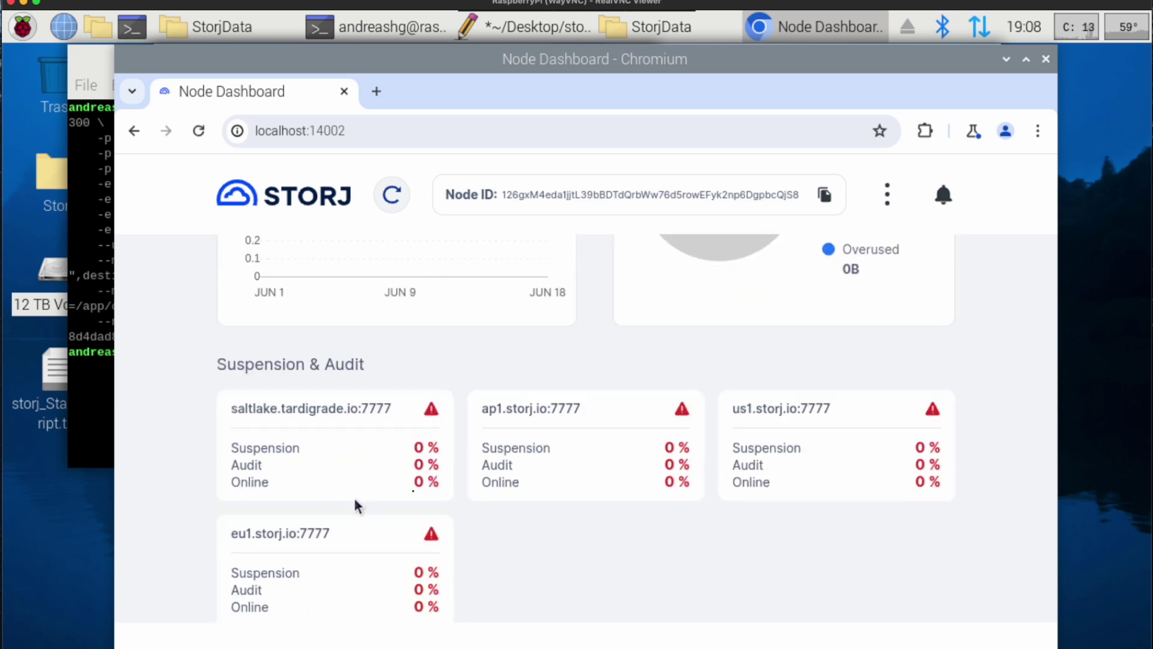
left_click_drag(423, 459, 523, 527)
left_click(522, 527)
scroll(498, 468, "up", 1)
scroll(697, 453, "up", 6)
scroll(685, 409, "down", 2)
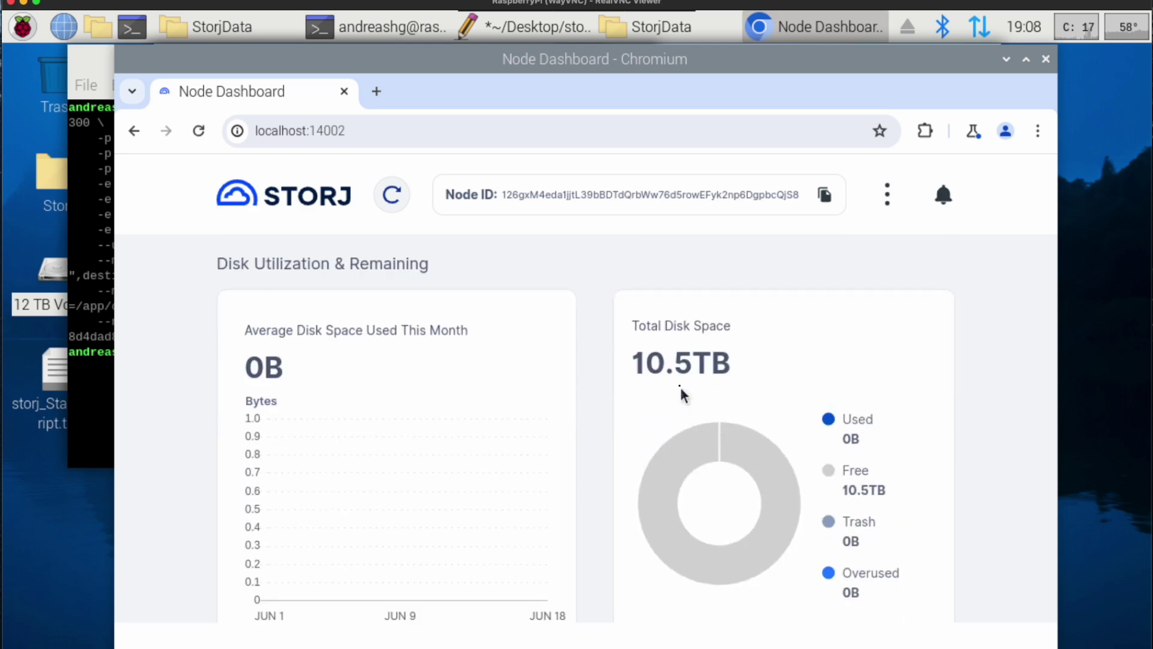
left_click_drag(632, 363, 749, 370)
left_click(748, 399)
scroll(747, 400, "up", 6)
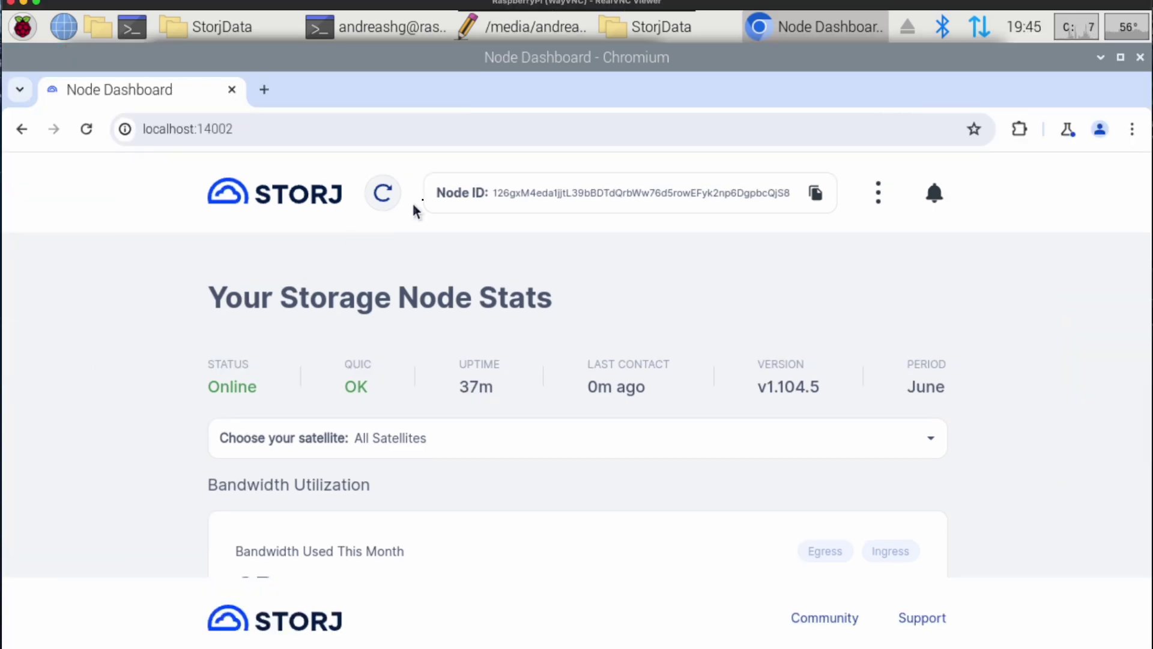
Refresh the dashboard statistics and check the 37m uptime
left_click(383, 200)
left_click_drag(464, 391, 490, 391)
left_click(203, 428)
Check the 0B bandwidth used this month and 10.98GB used disk space
scroll(163, 423, "down", 3)
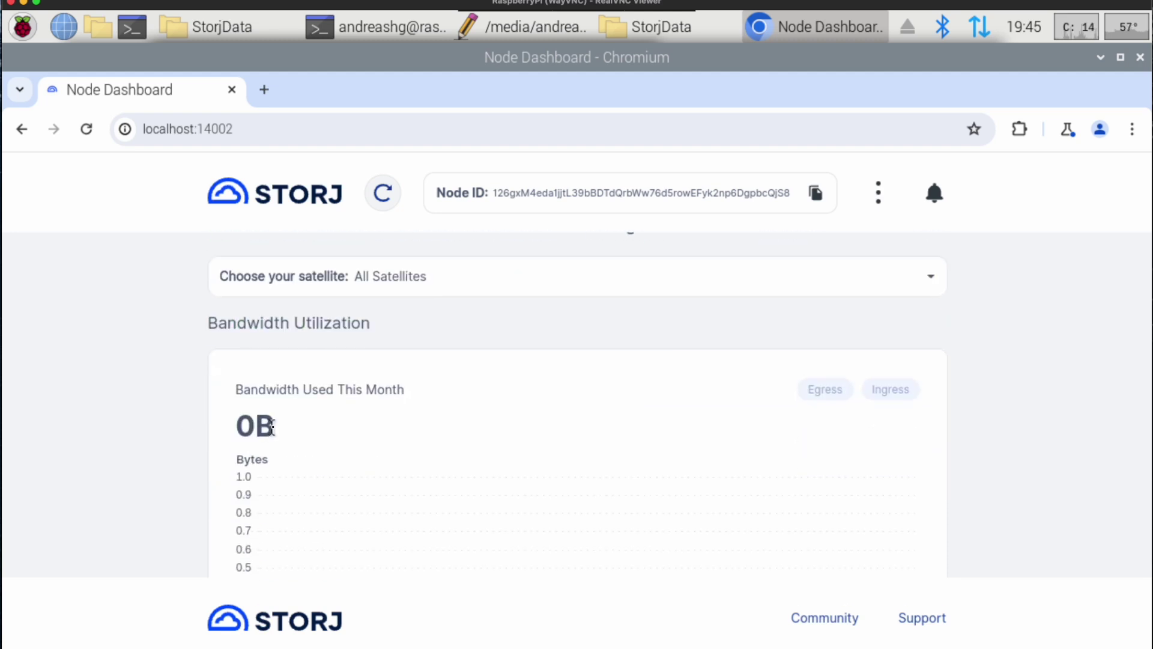
double_click(246, 427)
left_click(167, 442)
left_click_drag(241, 432, 223, 471)
left_click(227, 469)
scroll(225, 468, "down", 6)
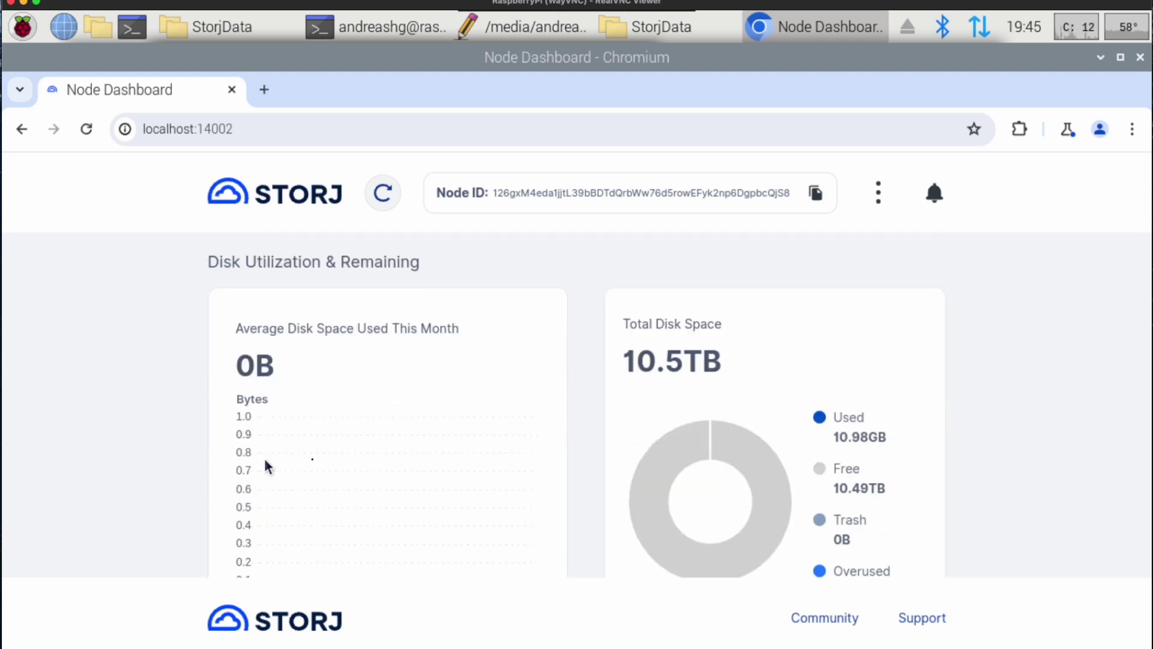
double_click(834, 436)
left_click(893, 469)
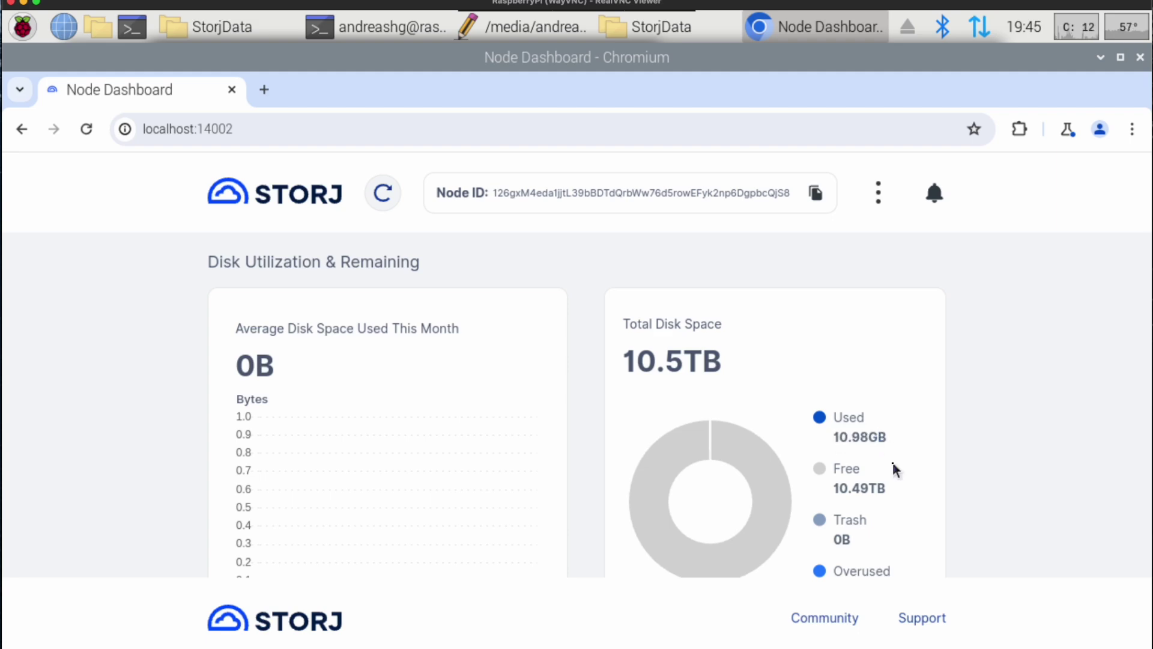